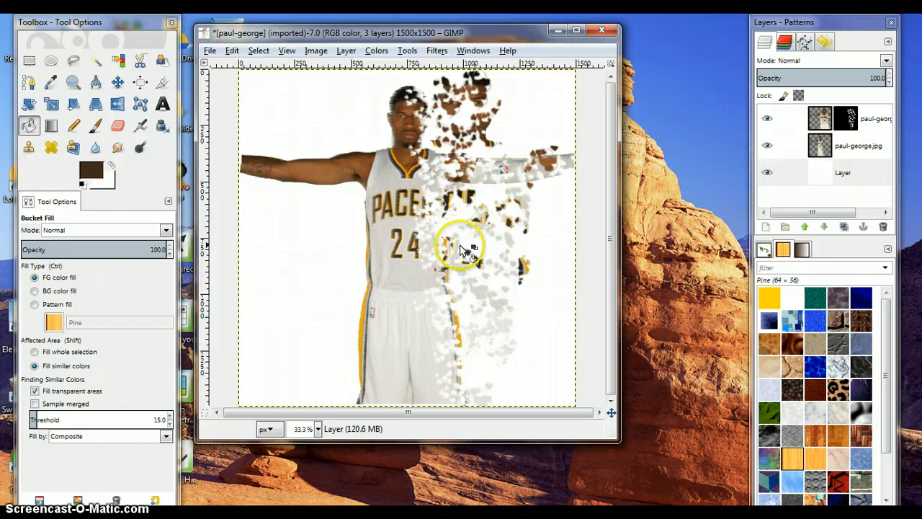
- Open the image paul-george.jpg from the My Pictures folder
left_click(209, 51)
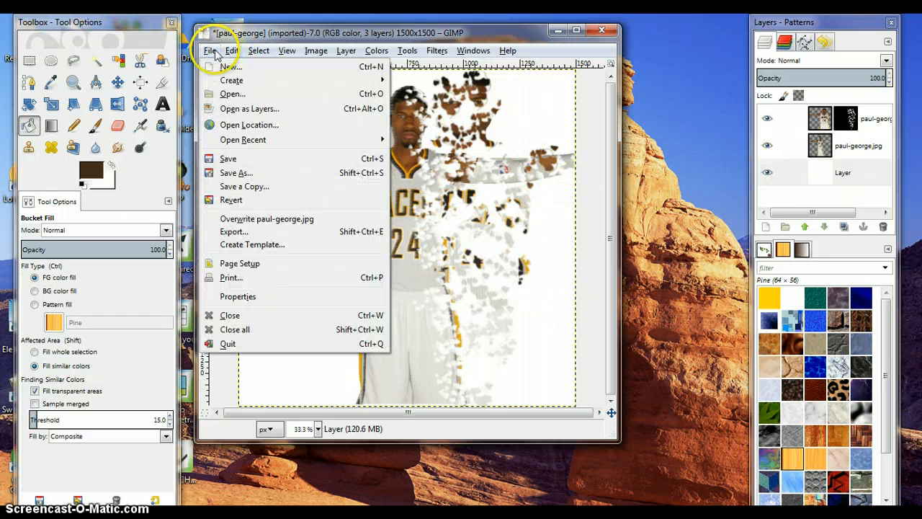
left_click(224, 97)
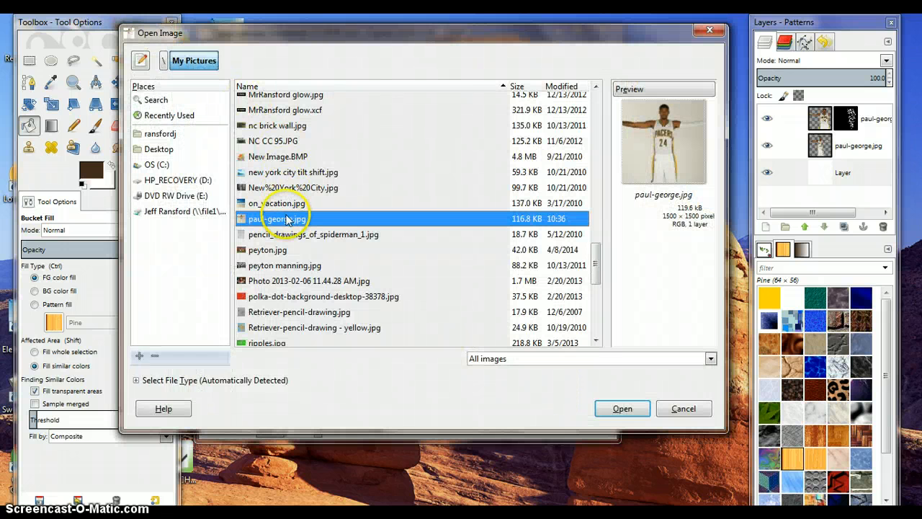
double_click(277, 219)
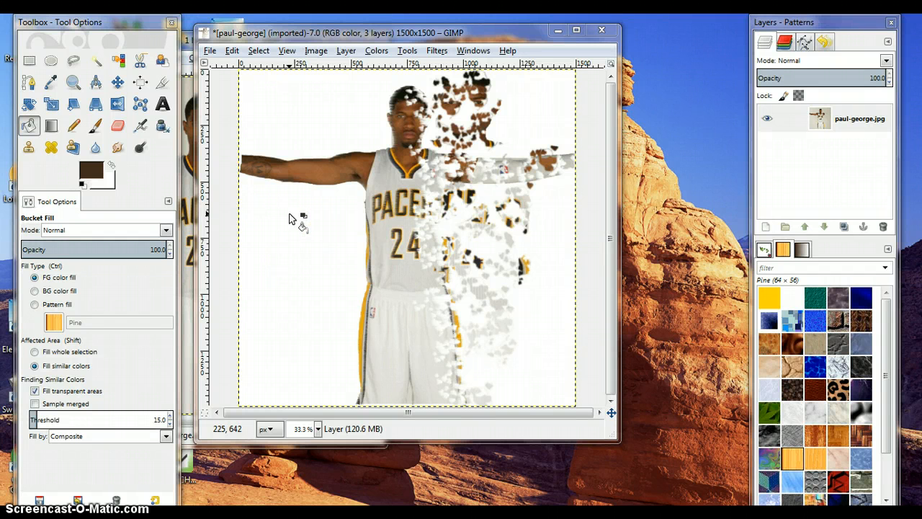
- Rearrange the two image windows so the newly opened photo sits in front, clear of the tool docks
left_click_drag(406, 33, 483, 99)
left_click_drag(258, 37, 475, 63)
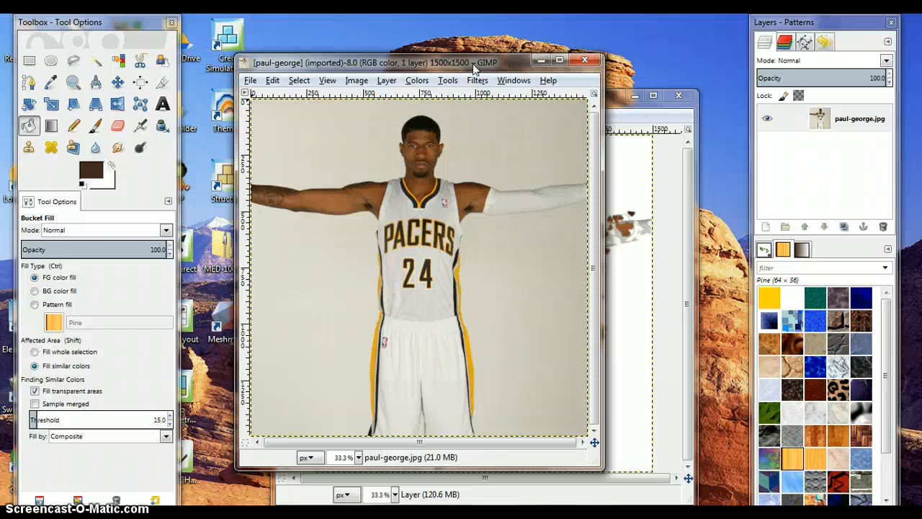
left_click_drag(473, 64, 473, 54)
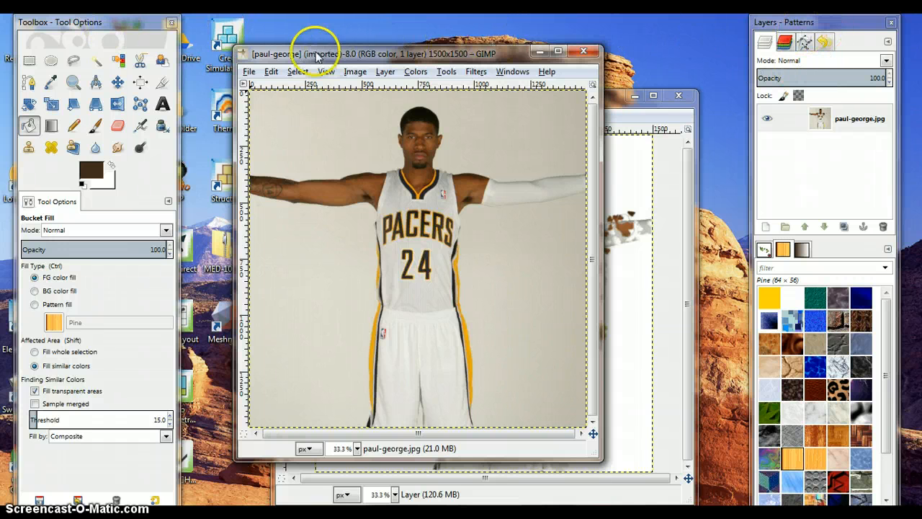
mouse_move(144, 34)
left_mouse_down()
mouse_move(141, 49)
mouse_move(146, 33)
left_mouse_up()
- Close the Layers - Patterns dock and the Toolbox - Tool Options dock
left_click(808, 31)
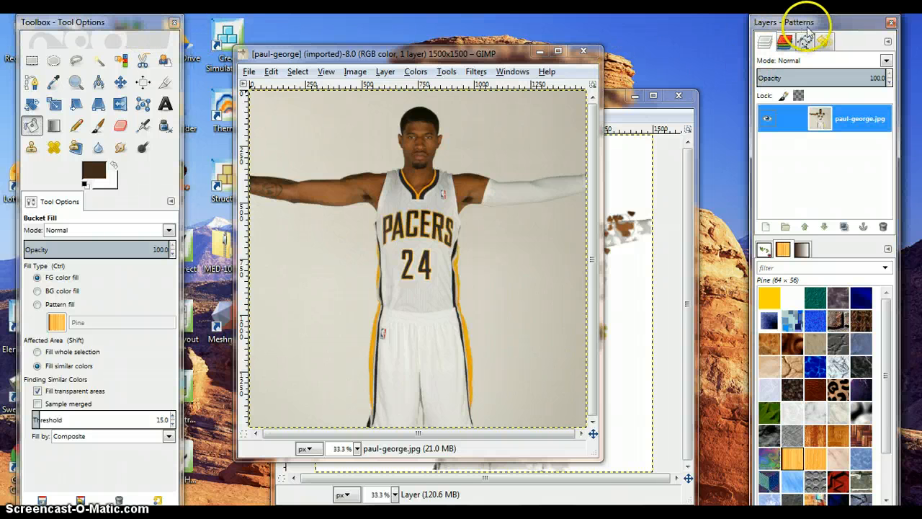
left_click(892, 23)
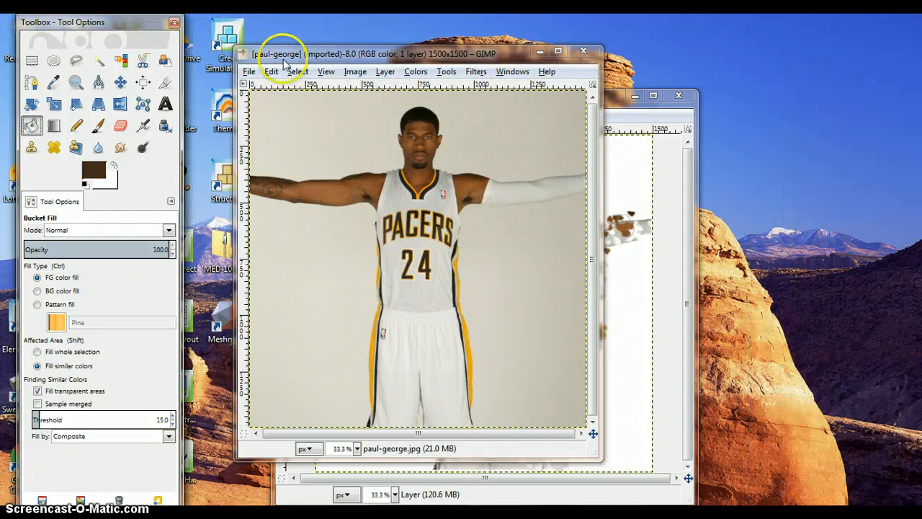
left_click(174, 25)
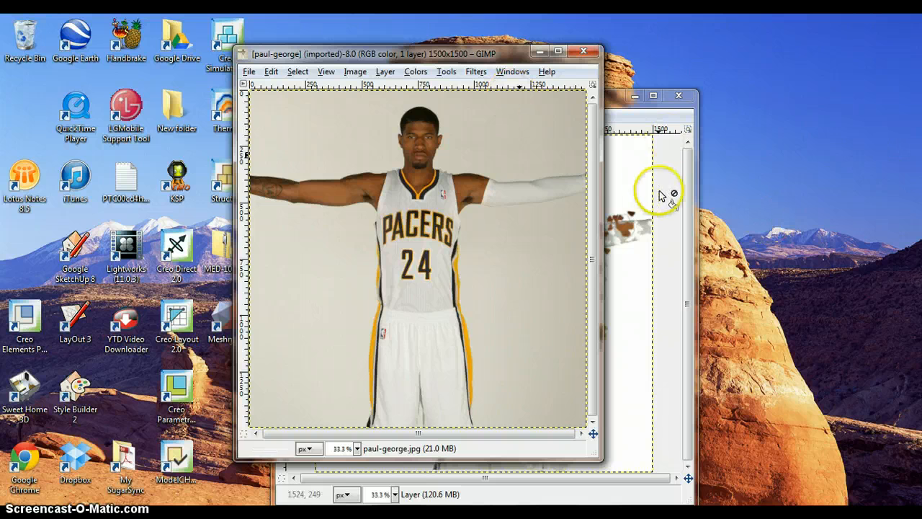
- Restore the recently closed Toolbox - Tool Options dock and the Layers, Channels, Paths, Undo dock
left_click(511, 72)
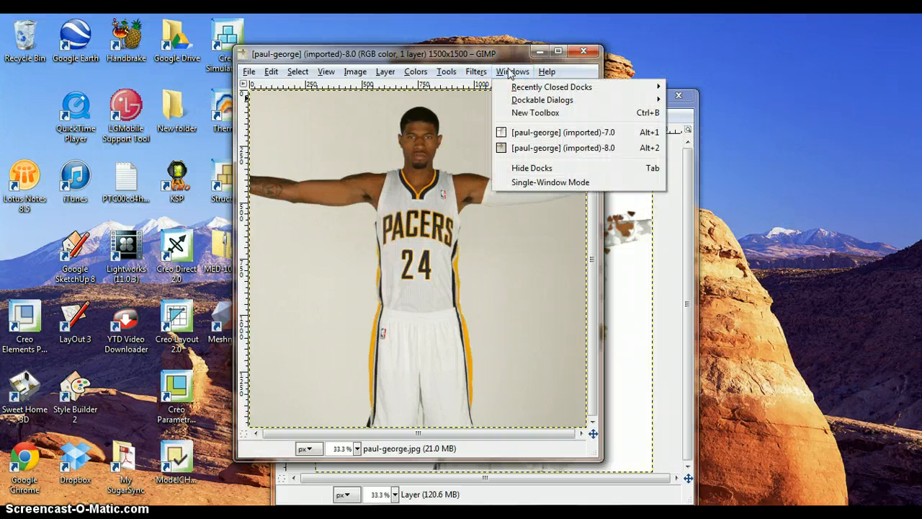
left_click(556, 87)
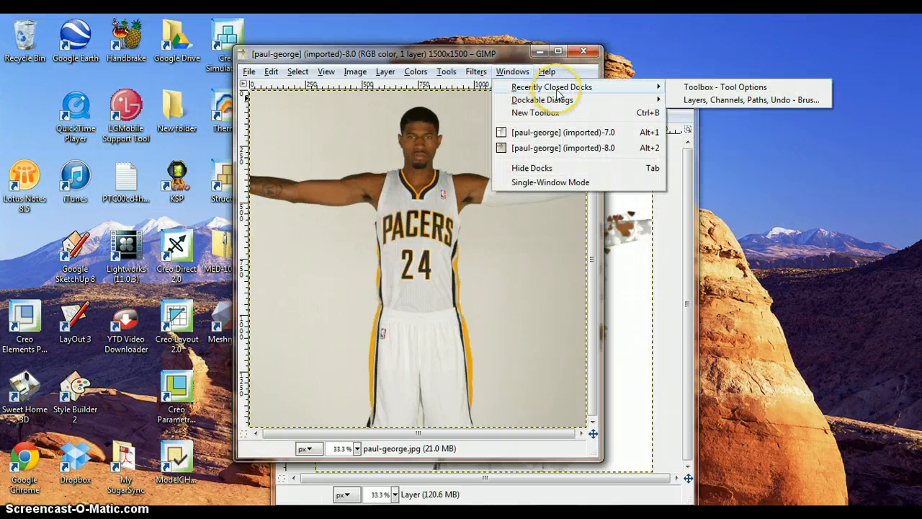
left_click(719, 91)
left_click(512, 72)
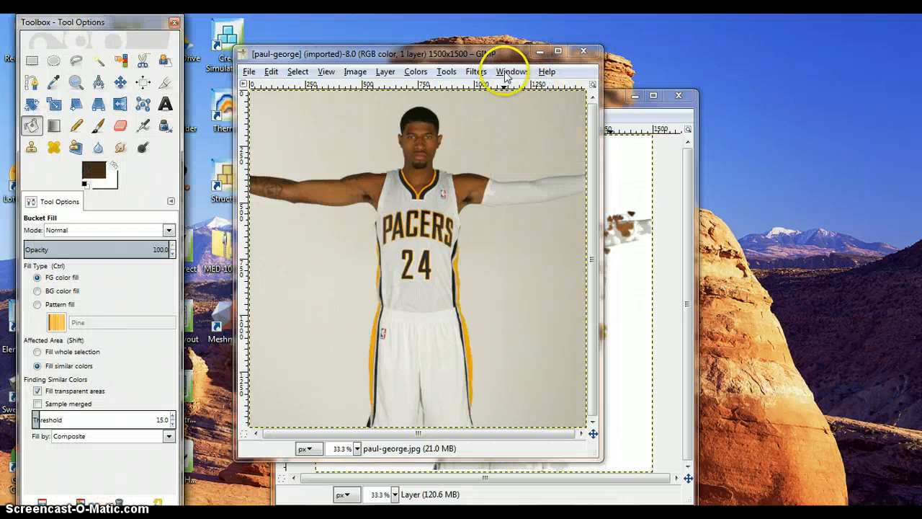
mouse_move(573, 86)
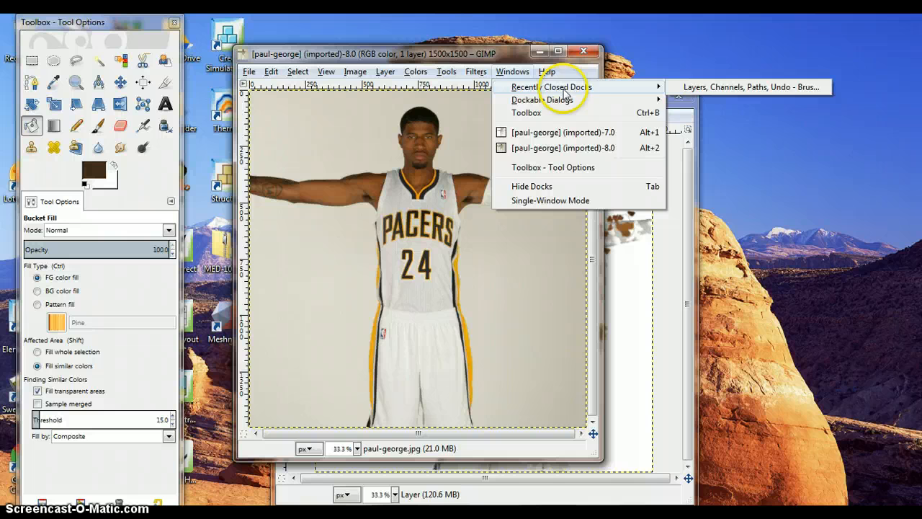
left_click(702, 89)
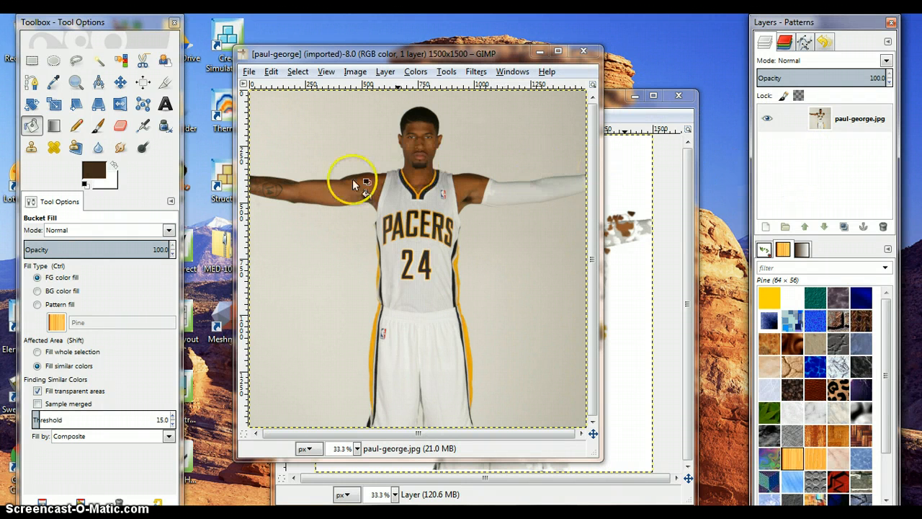
left_click(171, 204)
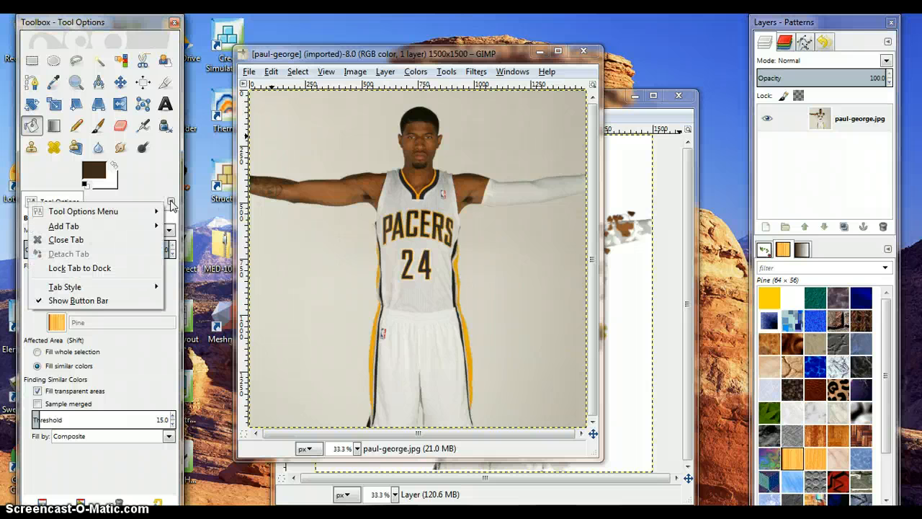
left_click(120, 213)
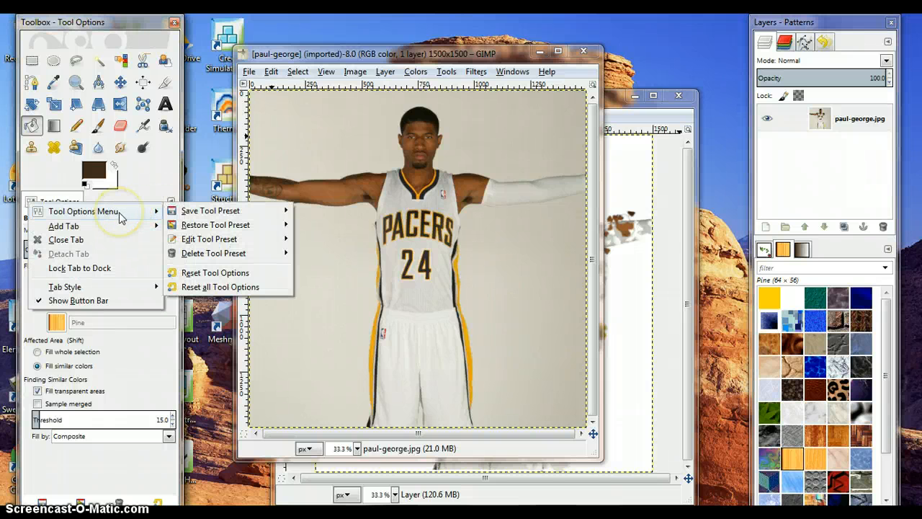
left_click(100, 228)
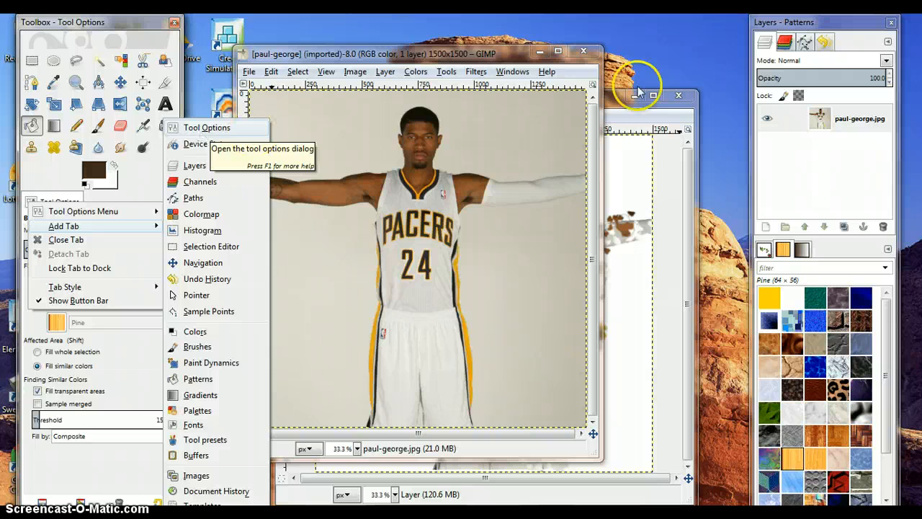
left_click(514, 71)
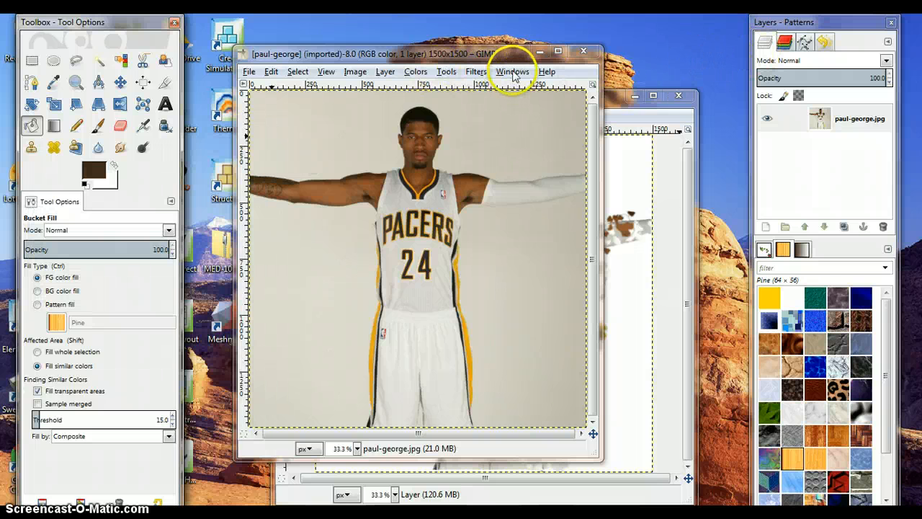
- Bring up the Layers dockable dialog
left_click(514, 71)
mouse_move(533, 100)
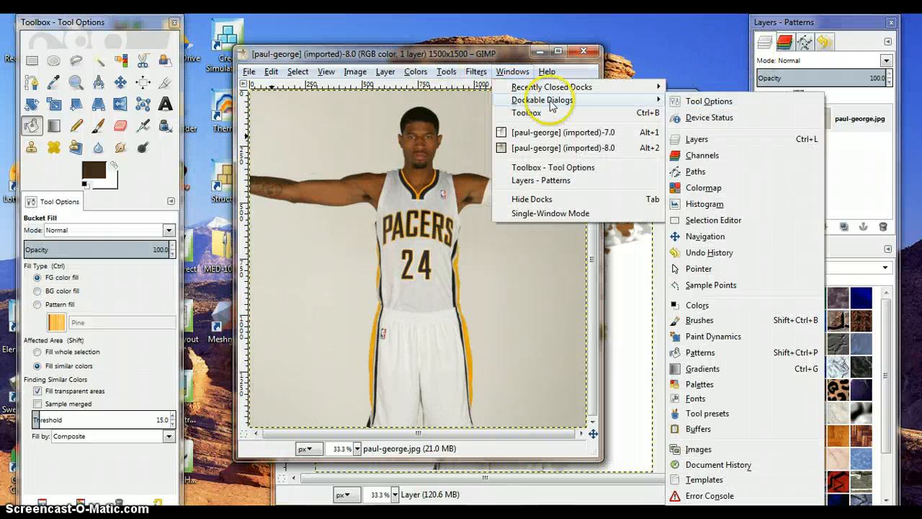
left_click(689, 139)
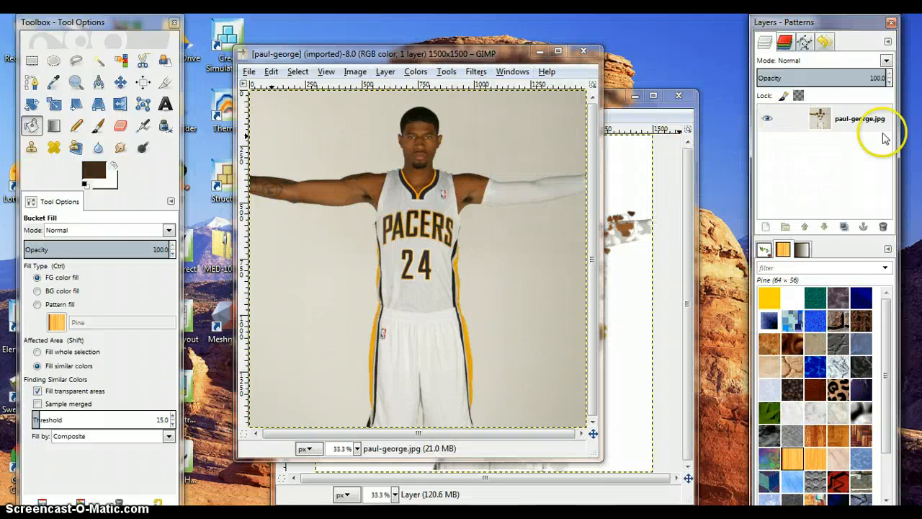
left_click(512, 71)
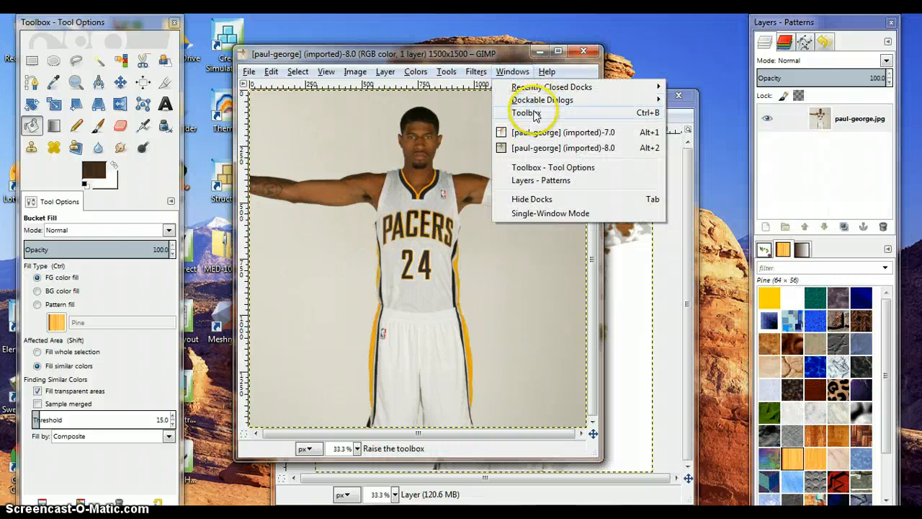
mouse_move(543, 101)
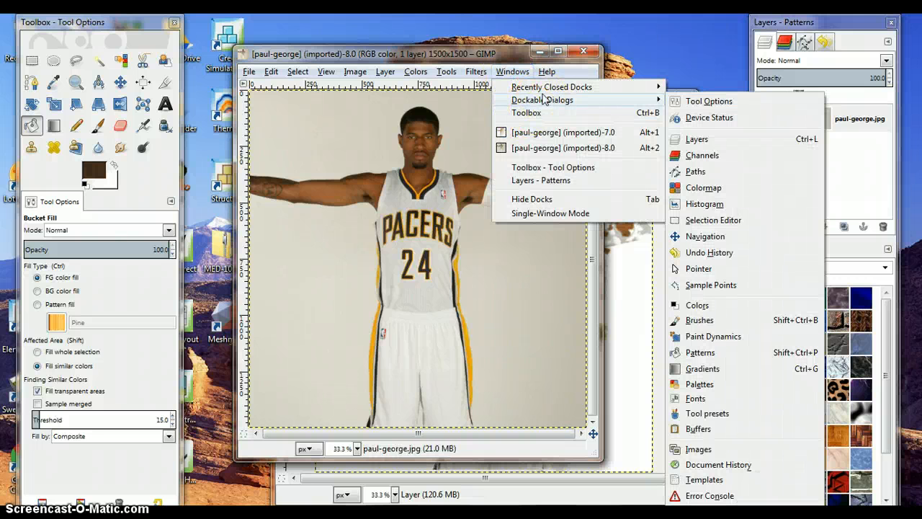
left_click(505, 42)
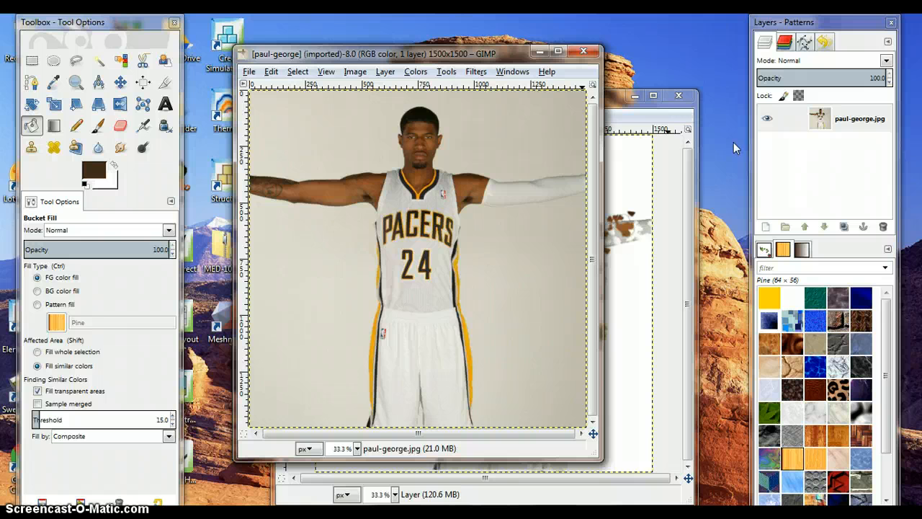
- Add an alpha channel to the paul-george.jpg layer and check the layer's available commands
right_click(852, 121)
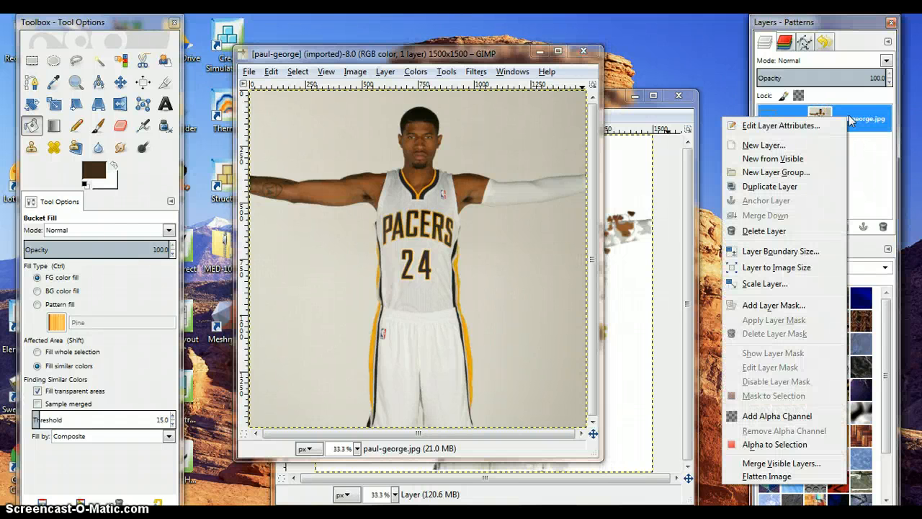
left_click(778, 421)
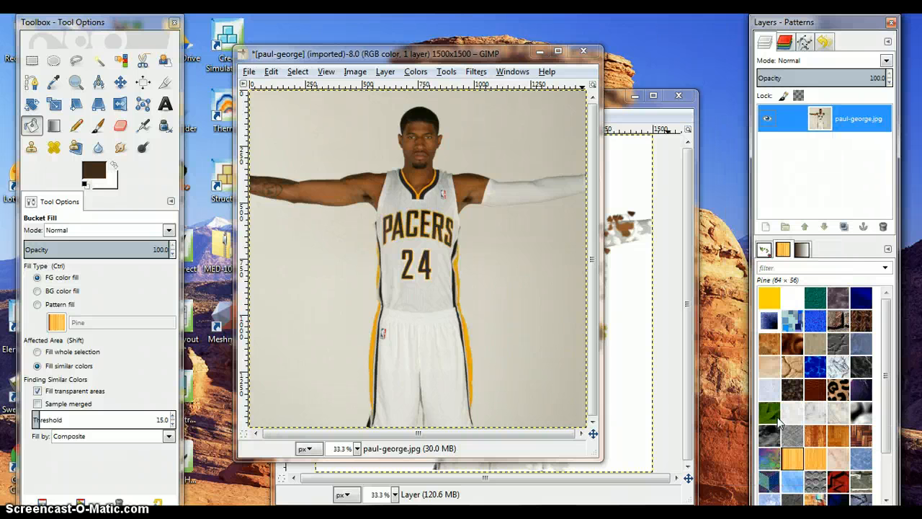
right_click(864, 117)
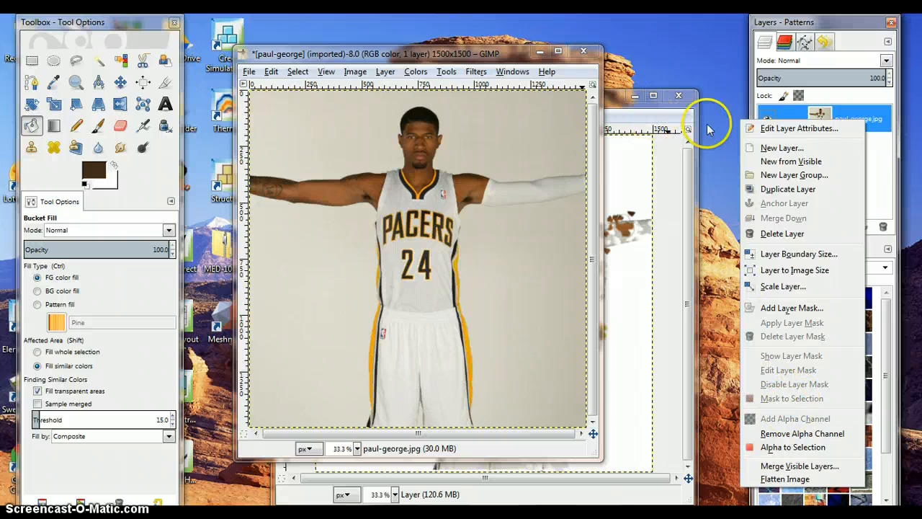
left_click(503, 56)
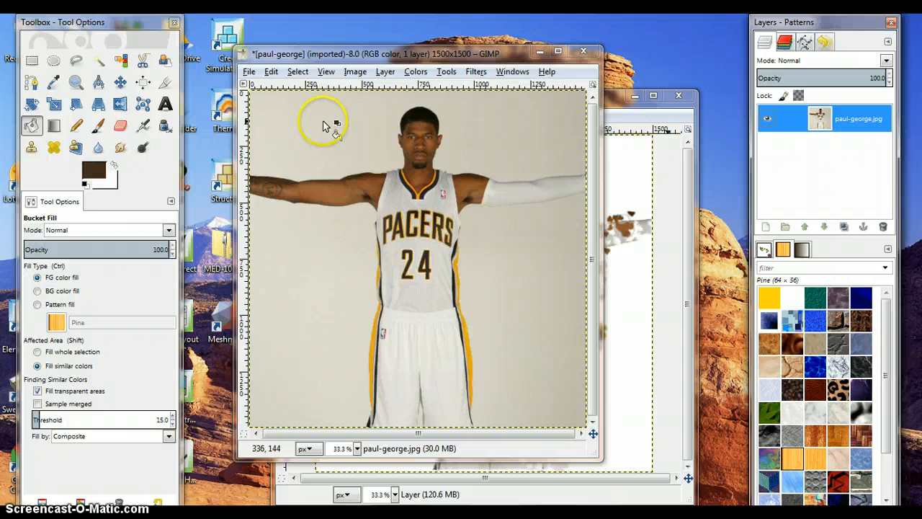
- Start a Scissors outline along the upper edge of the bare outstretched arm, from the image border over the shoulder to the neck
left_click(143, 64)
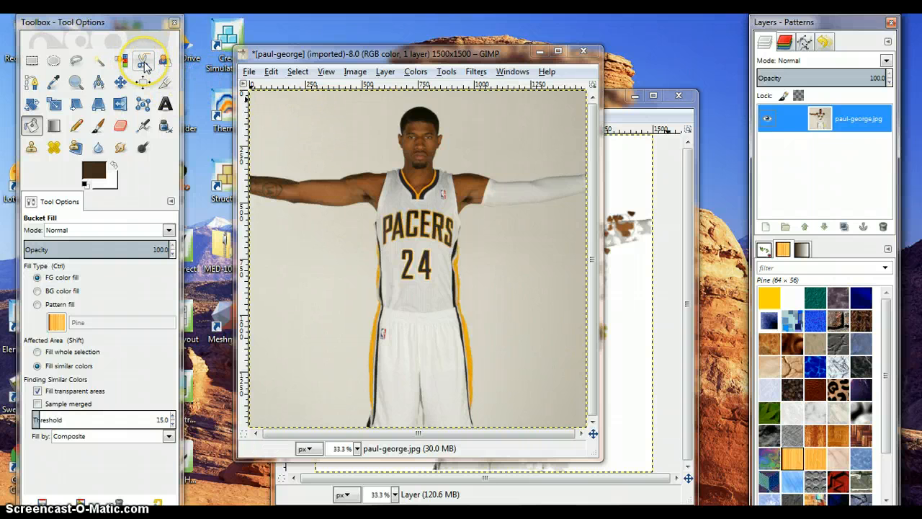
left_click(250, 176)
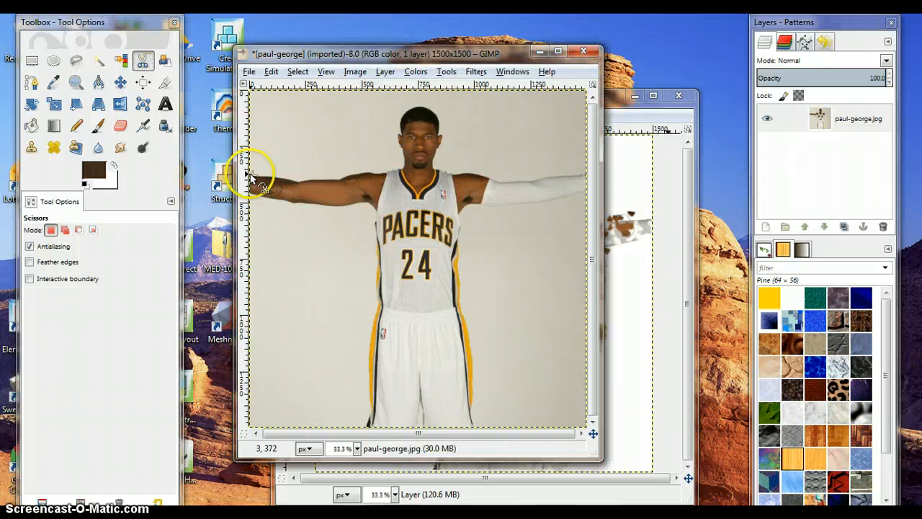
left_click(298, 181)
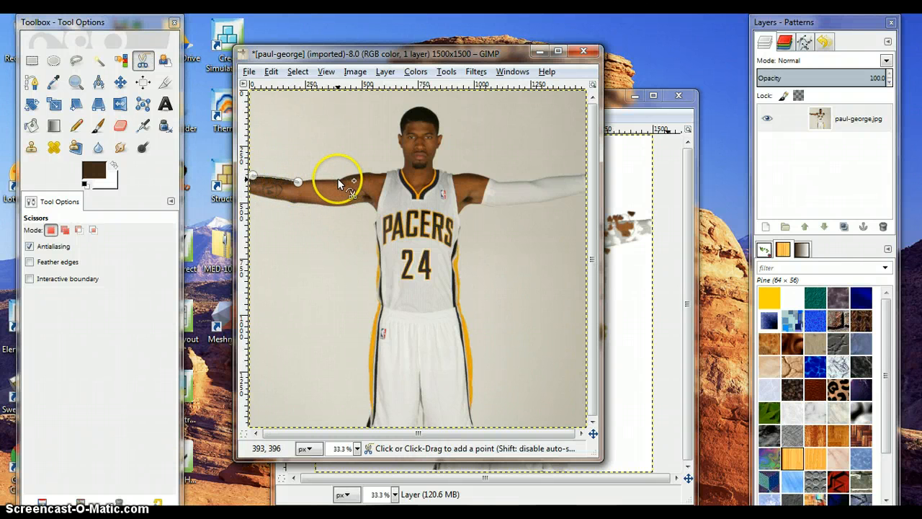
left_click(337, 179)
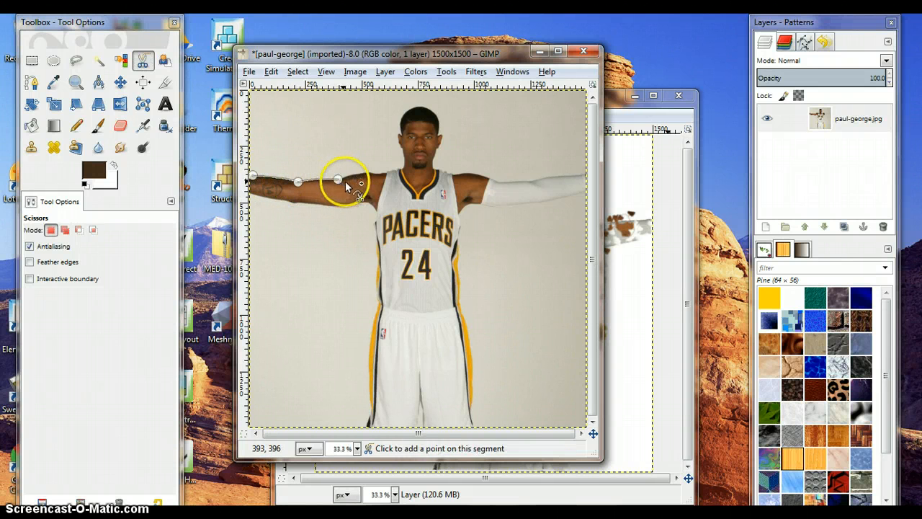
left_click(386, 174)
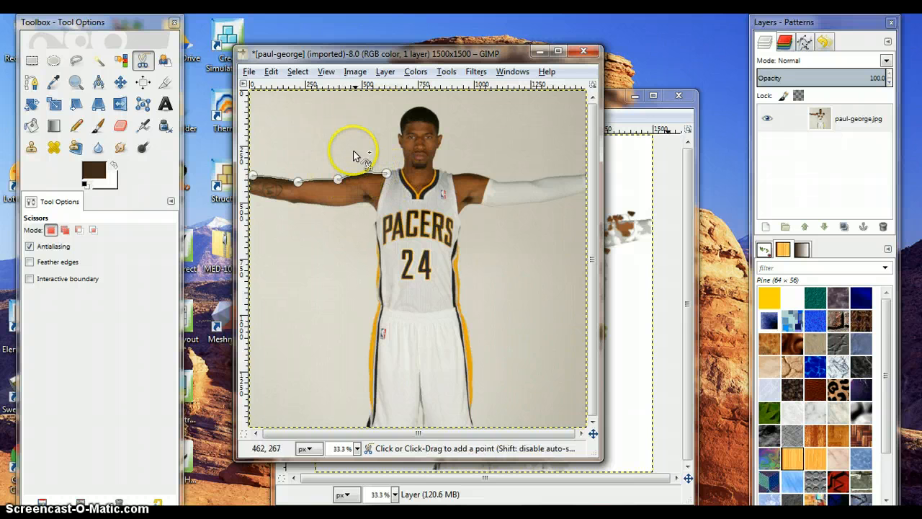
left_click(402, 168)
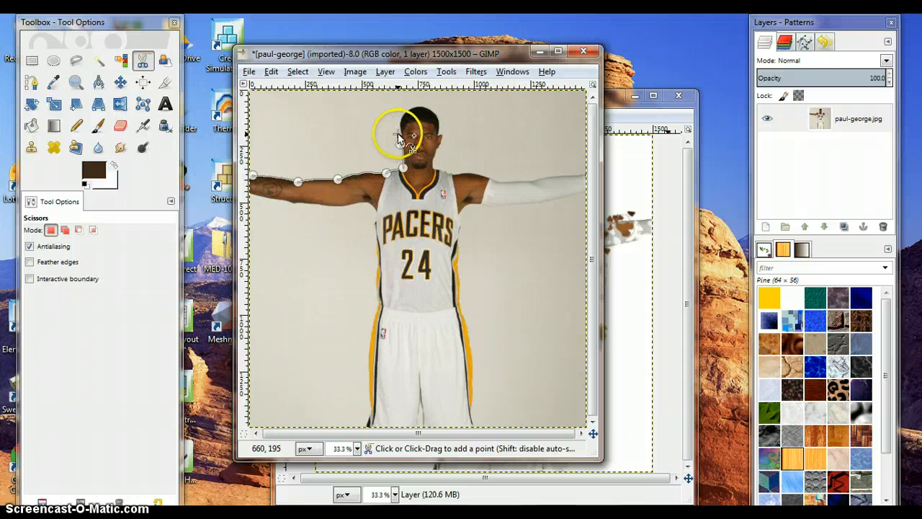
- Continue the Scissors outline from the neck up around the head and down to the shoulder of the sleeved arm
left_click(398, 134)
left_click(400, 117)
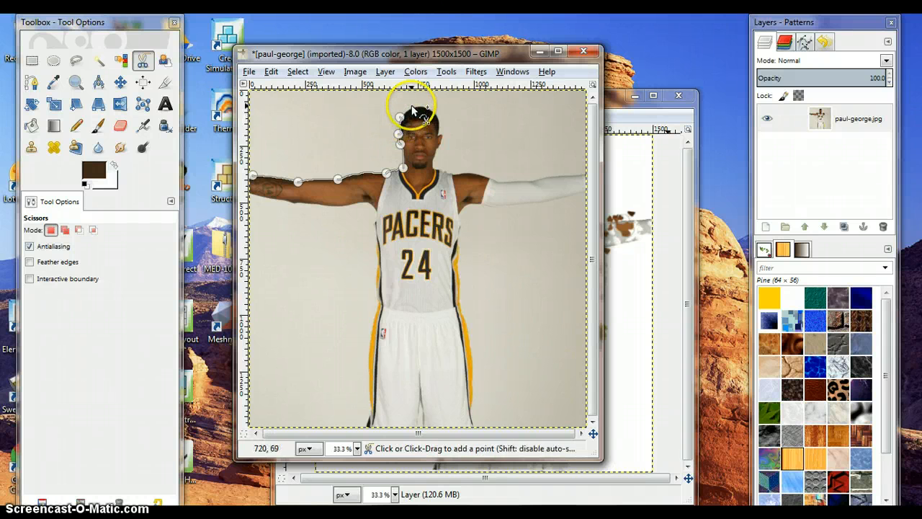
left_click(415, 109)
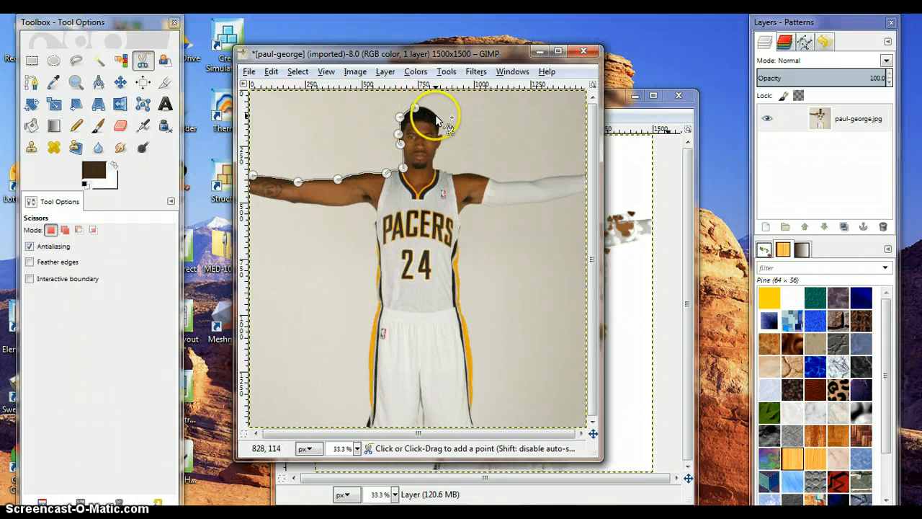
left_click(437, 116)
left_click(442, 139)
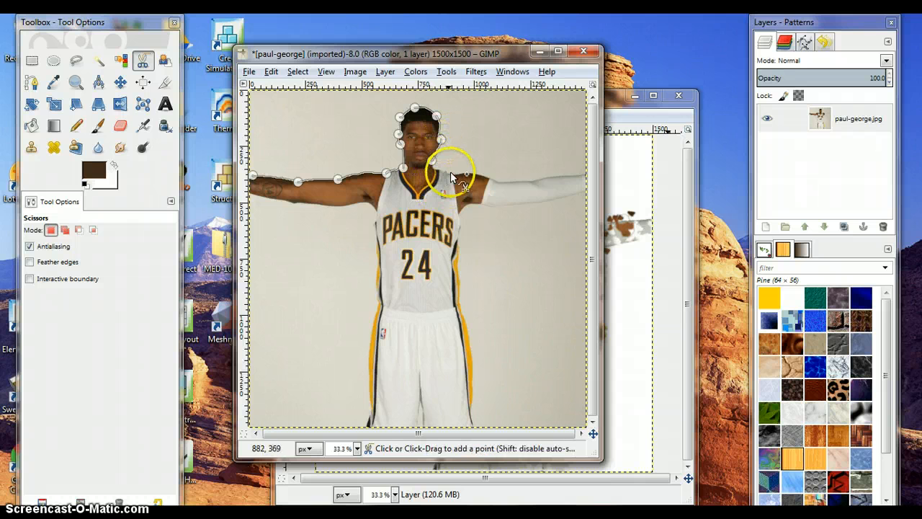
left_click(452, 173)
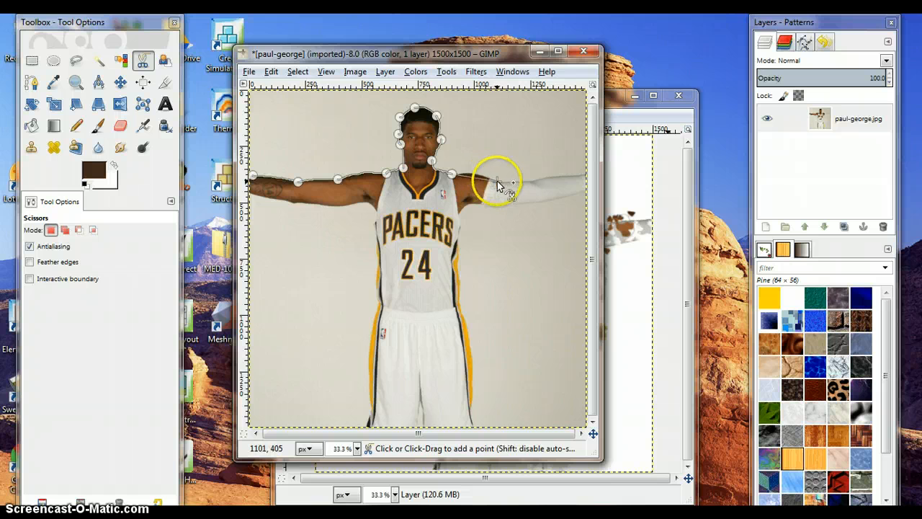
- Trace the Scissors outline around the white-sleeved arm, along its upper edge, across the end and back to the armpit
left_click(580, 174)
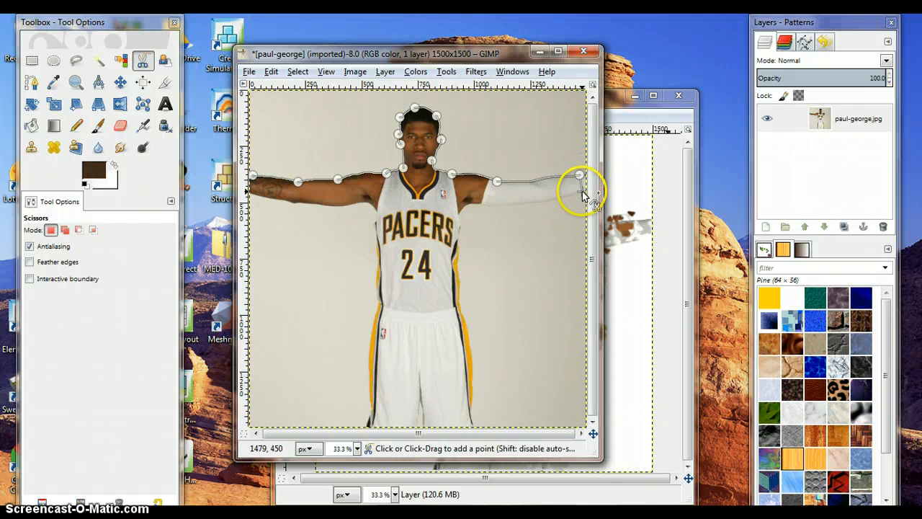
left_click(582, 191)
left_click(470, 206)
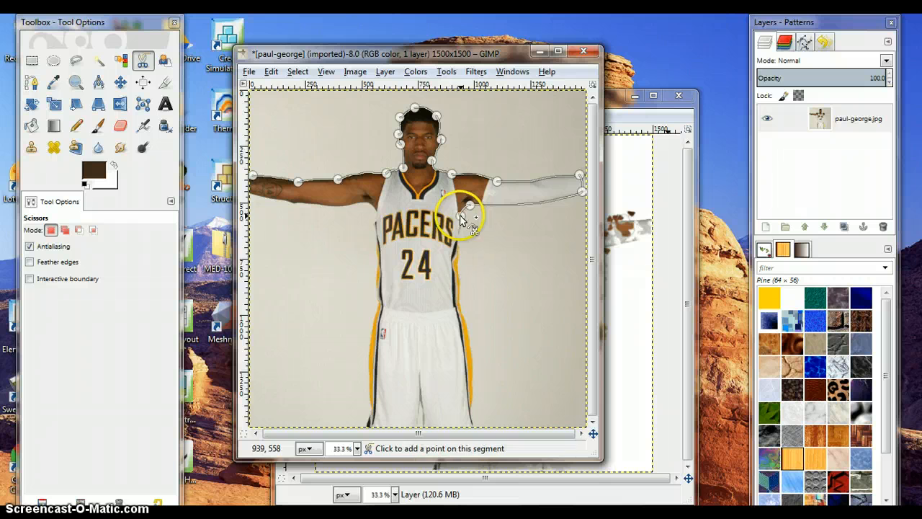
- Extend the outline from the sleeved arm's armpit down the jersey and shorts, then across both legs near the image's lower border
left_click(464, 310)
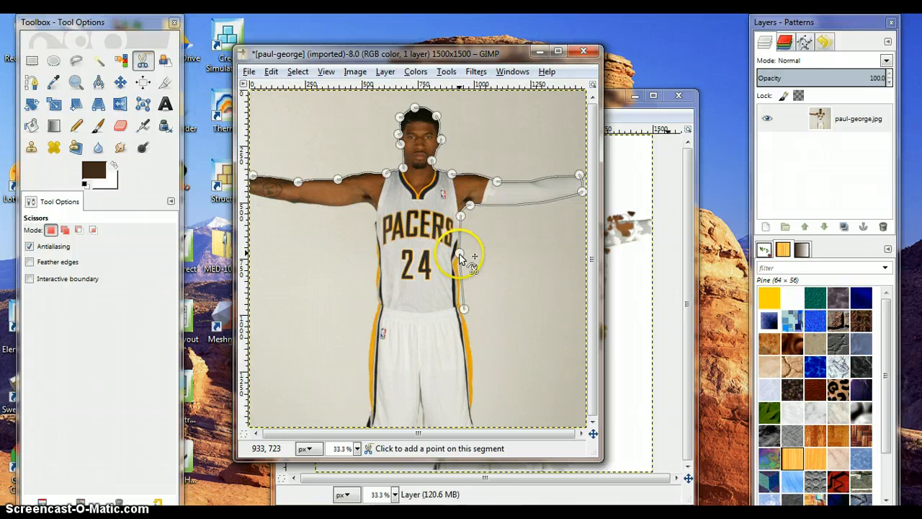
left_click(459, 253)
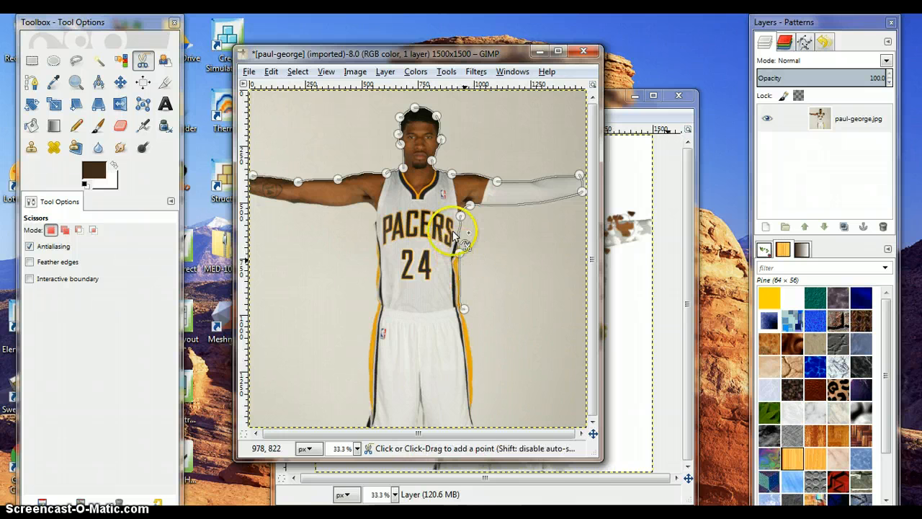
left_click(476, 416)
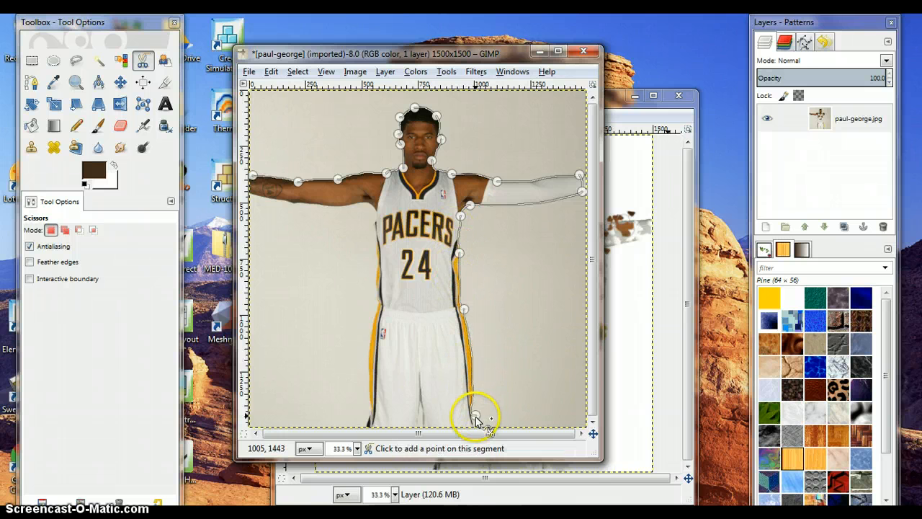
left_click(370, 415)
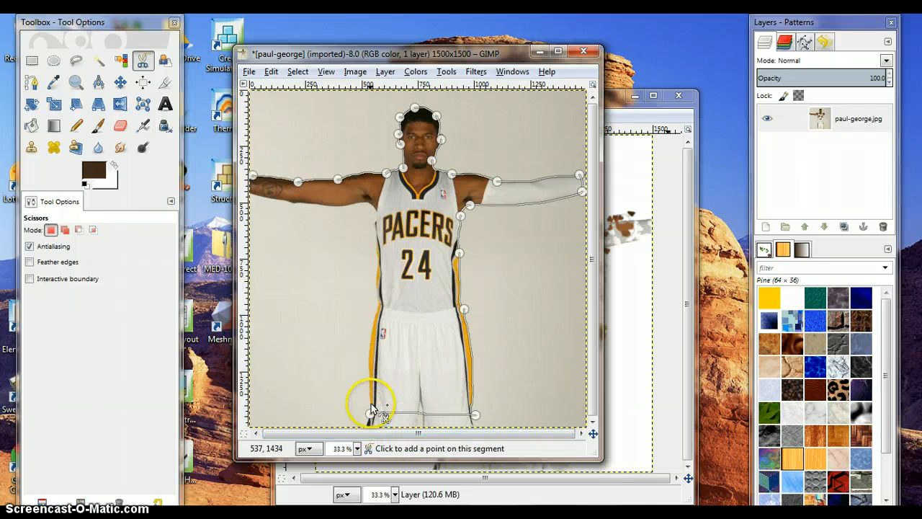
- Trace the outline up the opposite side of the shorts and jersey, follow the bare arm's lower edge, and close it at the starting point
left_click(379, 303)
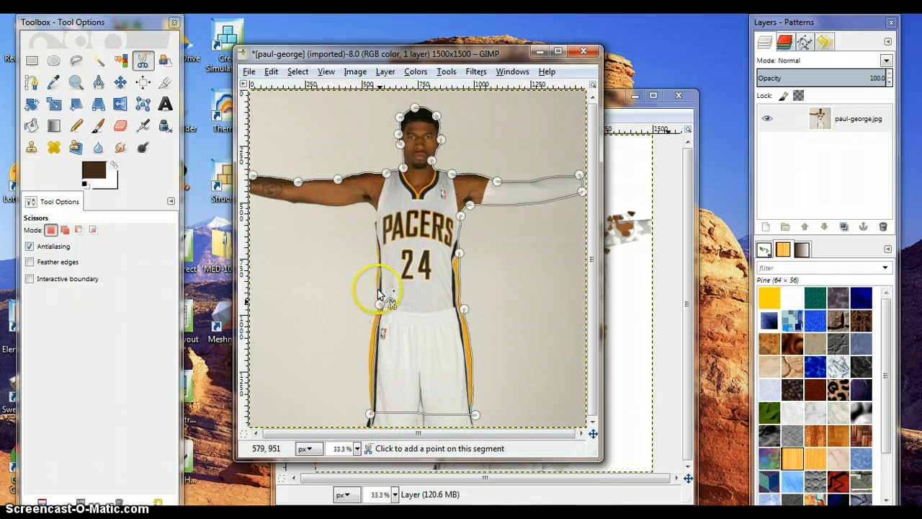
left_click(370, 342)
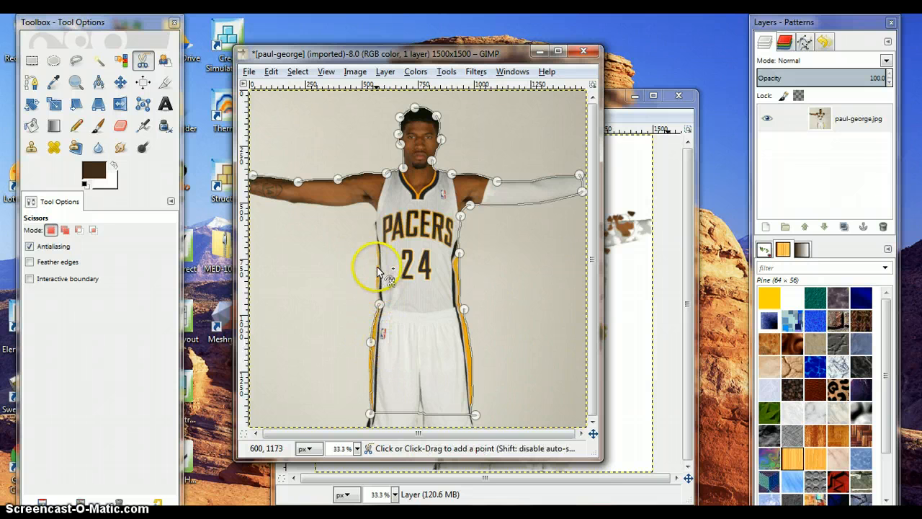
left_click(356, 202)
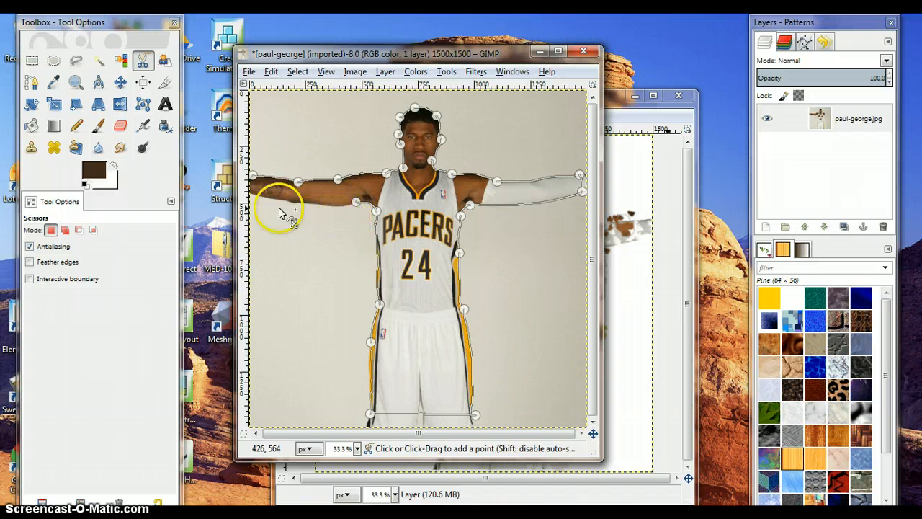
left_click(253, 193)
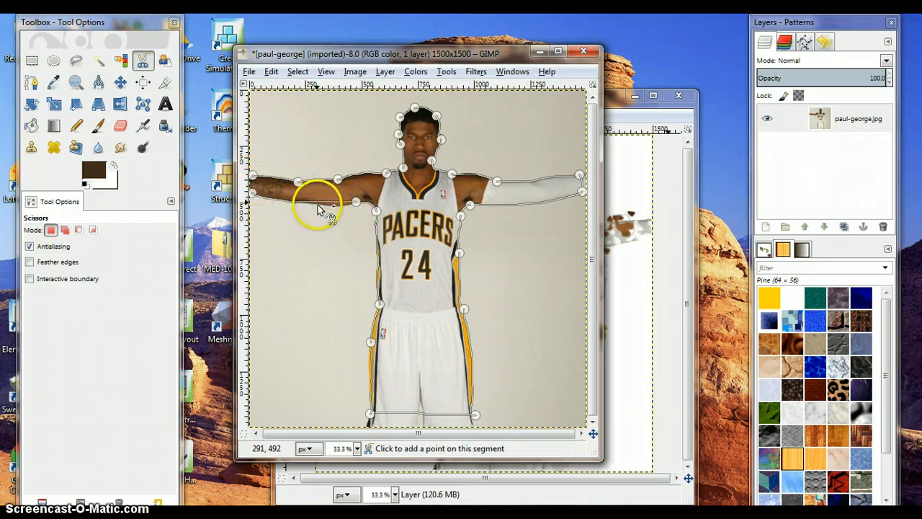
left_click(253, 178)
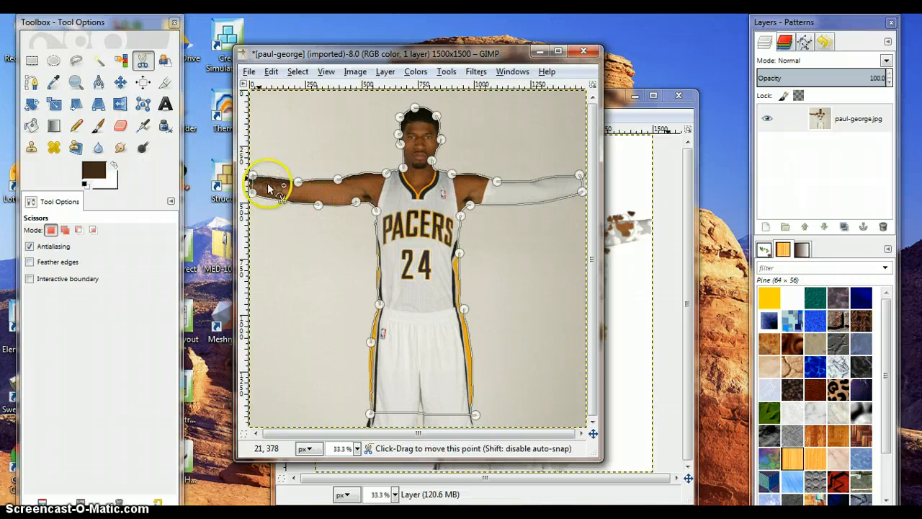
left_click(376, 209)
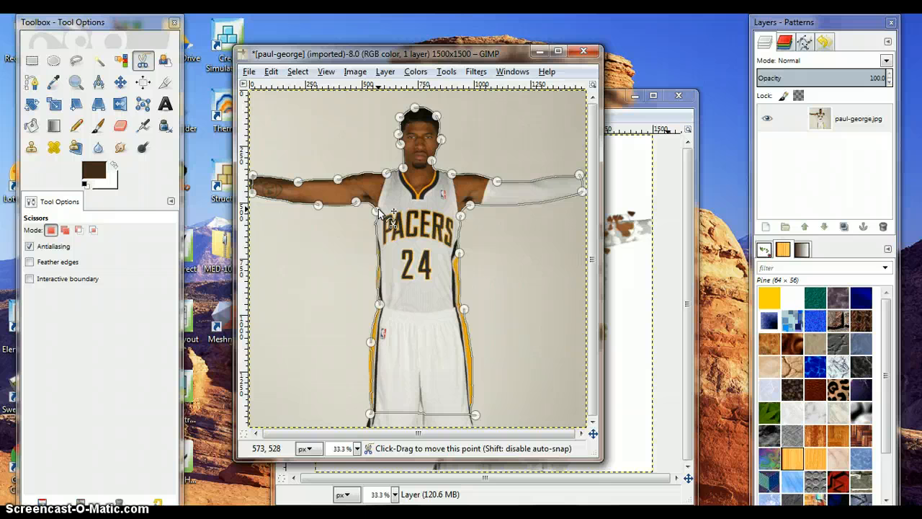
- Convert the closed Scissors outline into a selection and invert it so the background around the player is selected
key("Return")
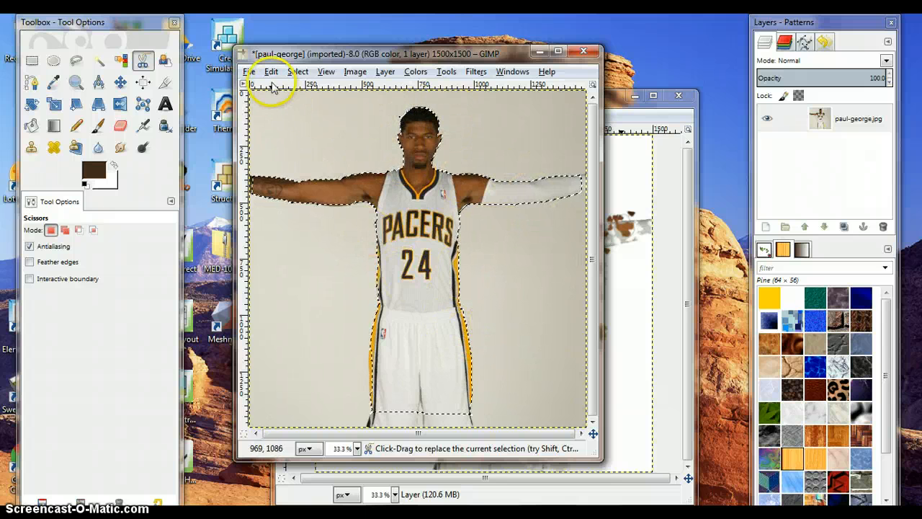
left_click(296, 72)
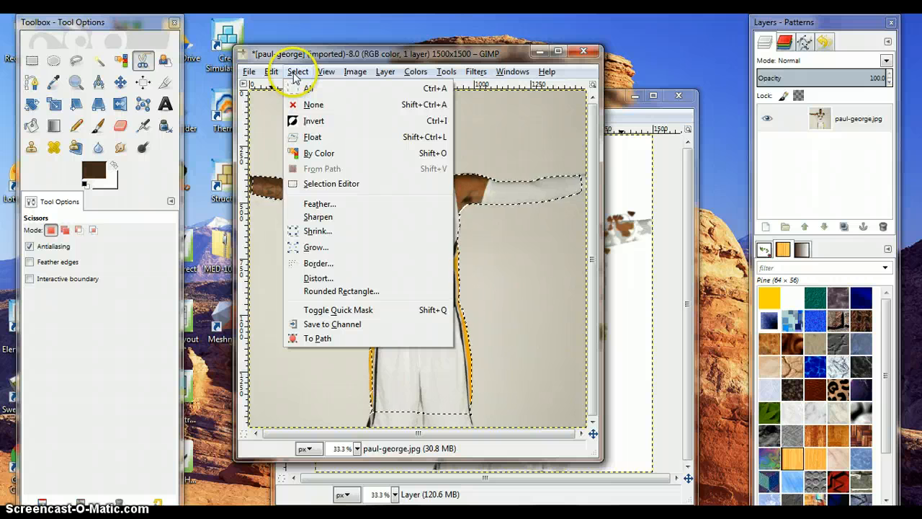
left_click(318, 123)
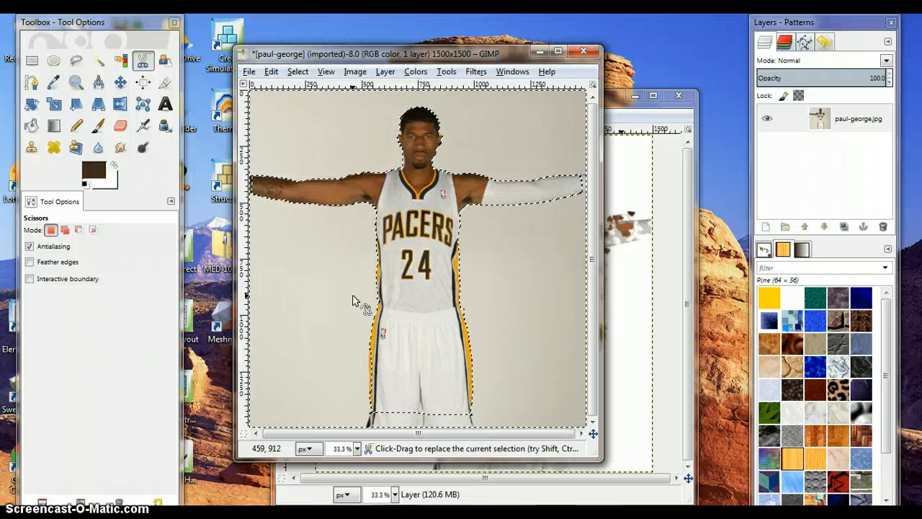
- Try clearing the selected background to transparency, and undo the clear
key("Delete")
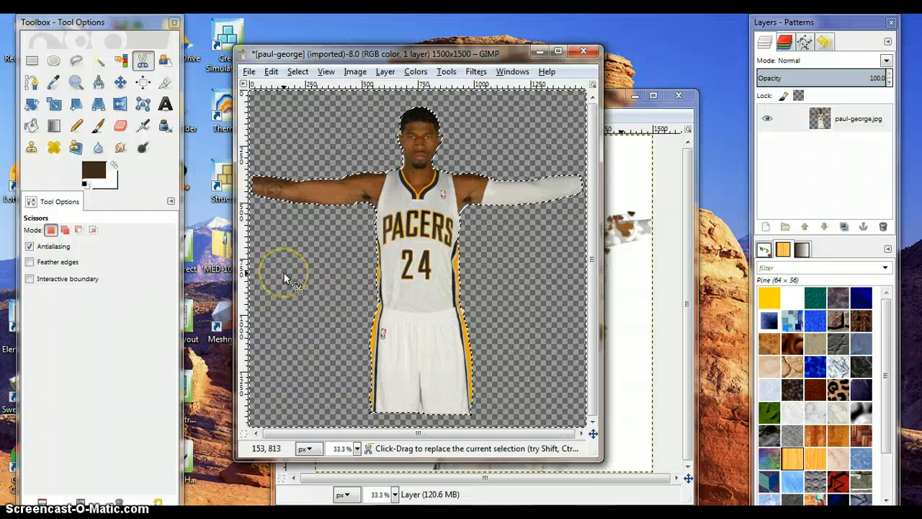
left_click(271, 71)
left_click(283, 89)
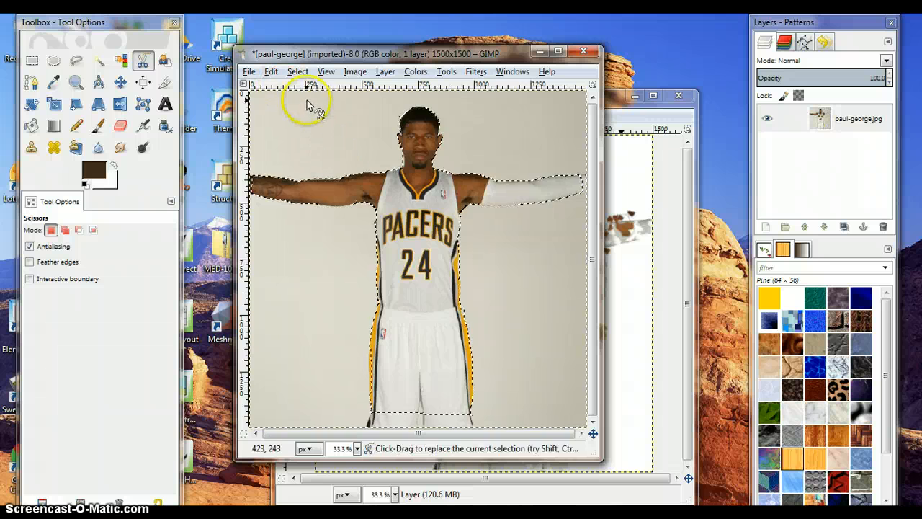
- Try removing the selected background with the Cut command, and undo the cut
left_click(276, 73)
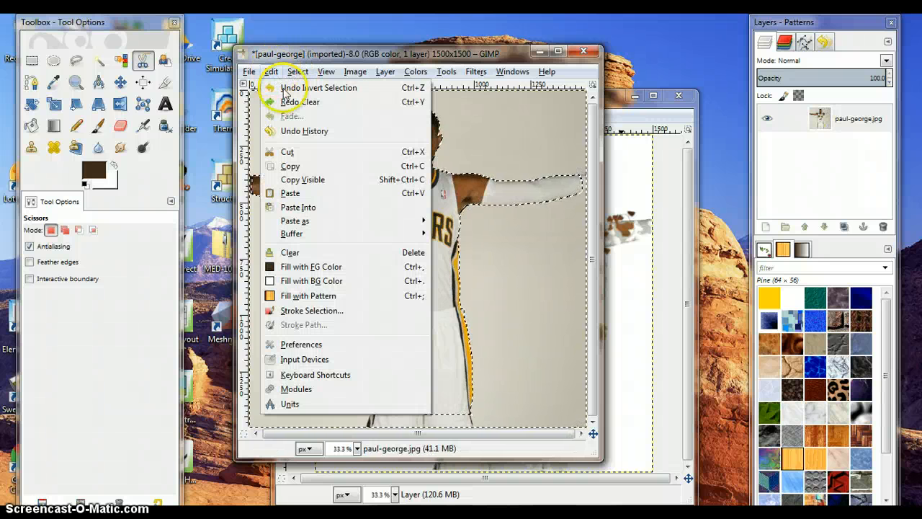
left_click(288, 153)
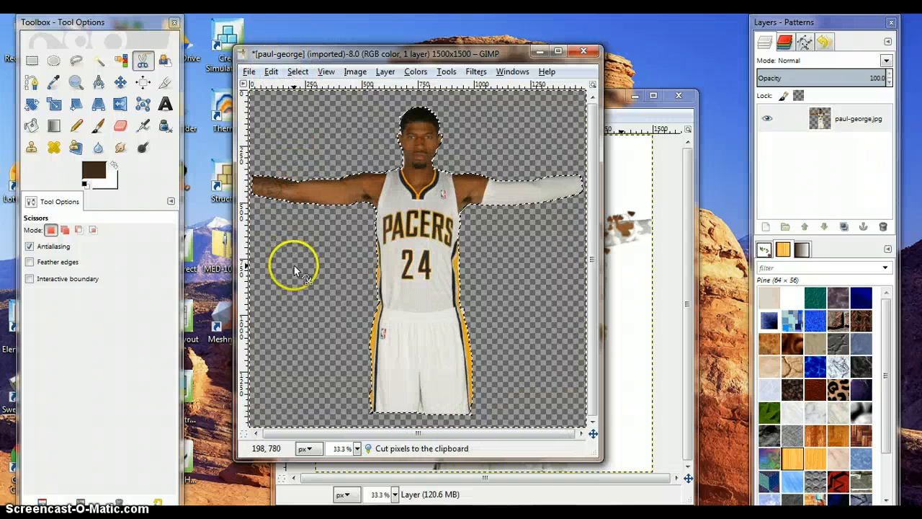
left_click(271, 72)
left_click(288, 88)
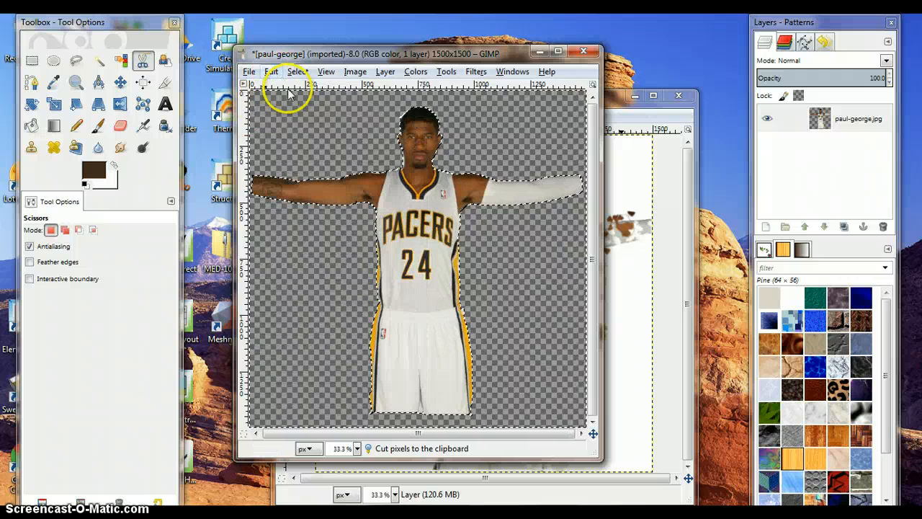
left_click(271, 72)
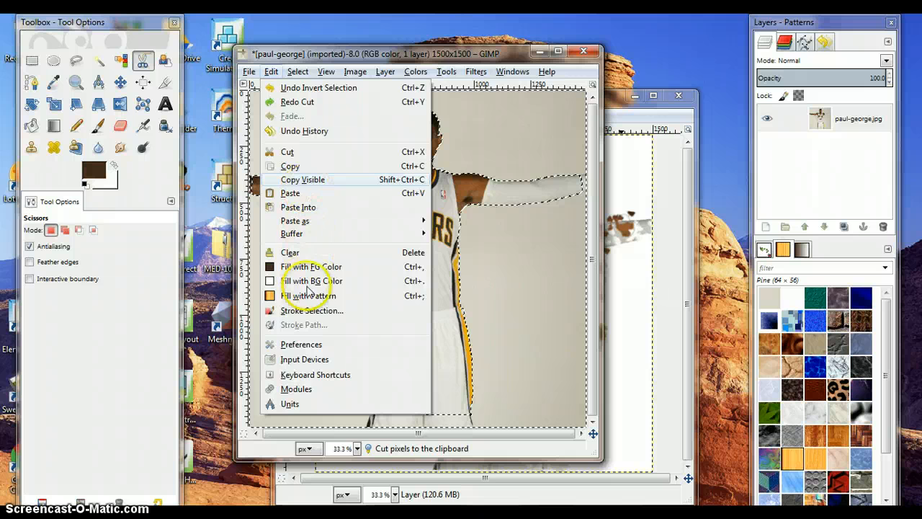
mouse_move(300, 75)
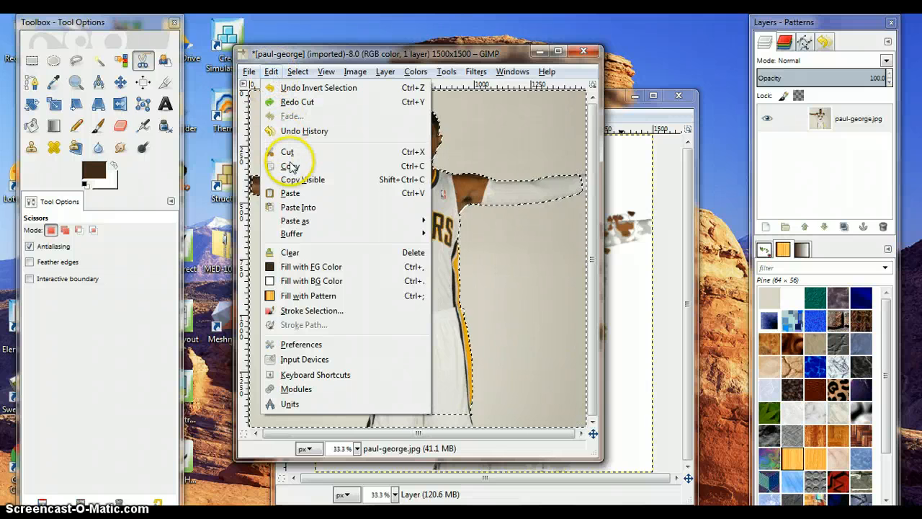
left_click(271, 73)
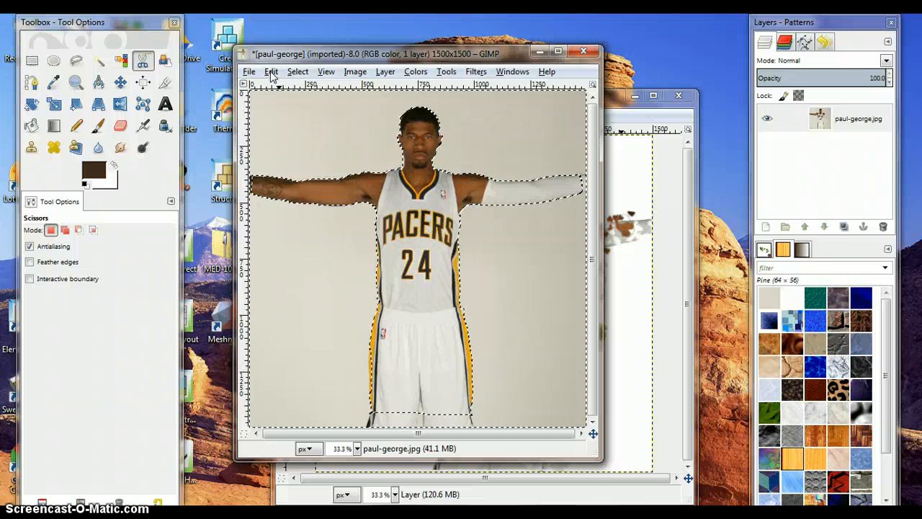
- Delete the selected background around the player and clear the selection
key("Delete")
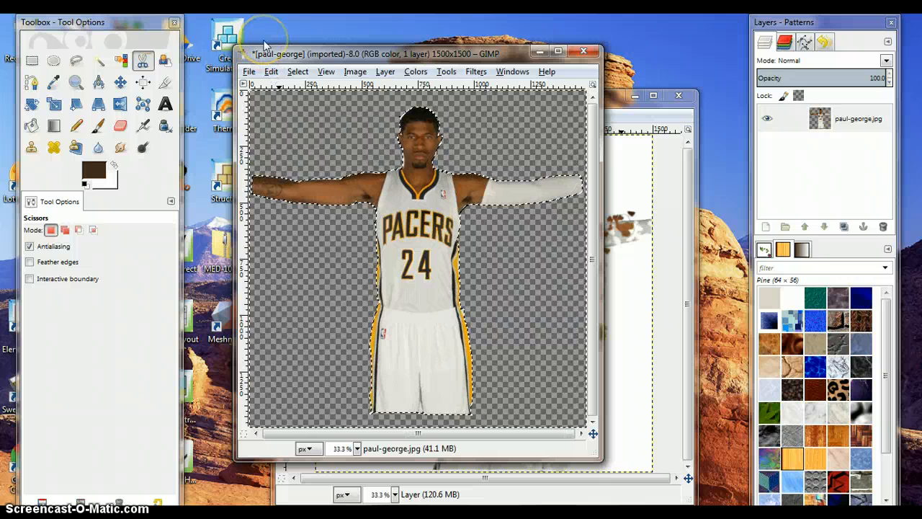
left_click(298, 73)
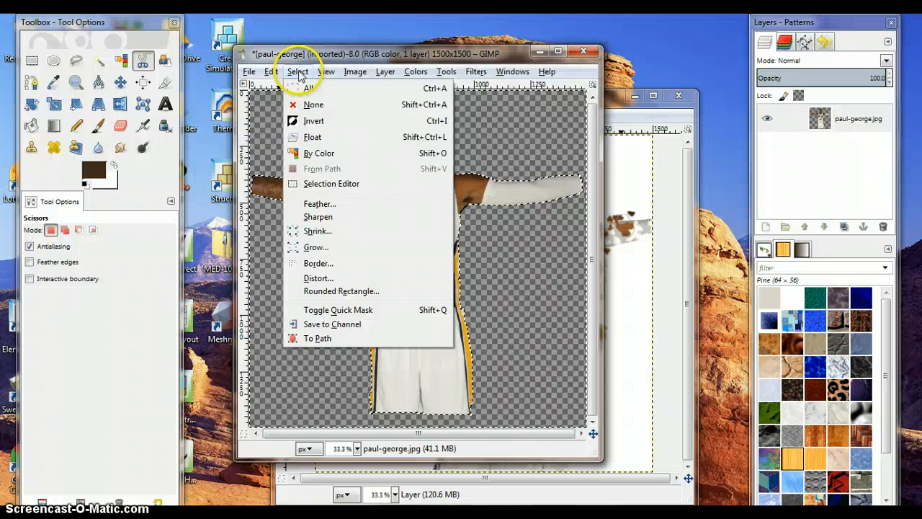
left_click(310, 106)
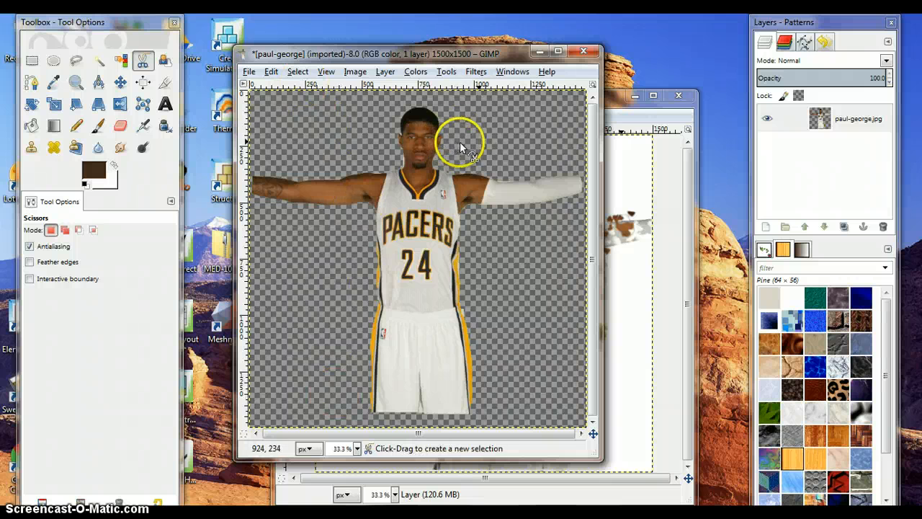
- Create a new 1500 × 1500 px layer named Layer with the White fill type
left_click(767, 229)
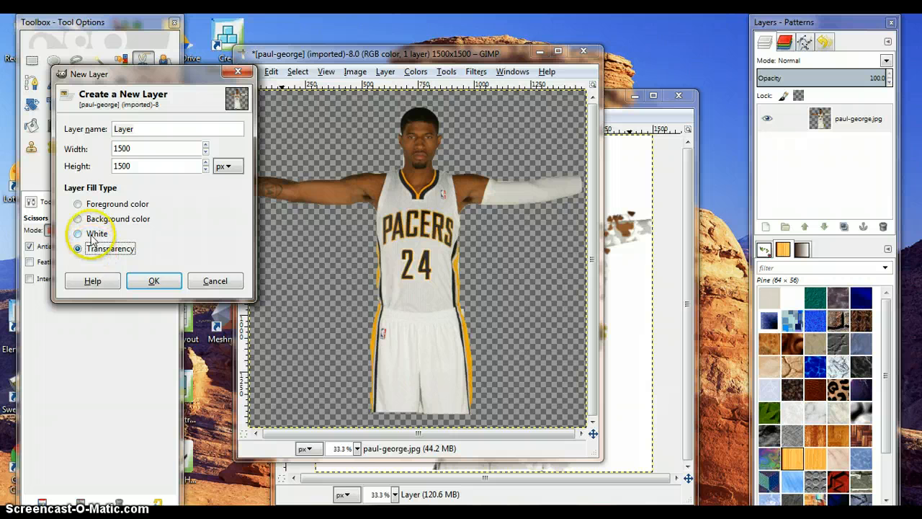
left_click(96, 235)
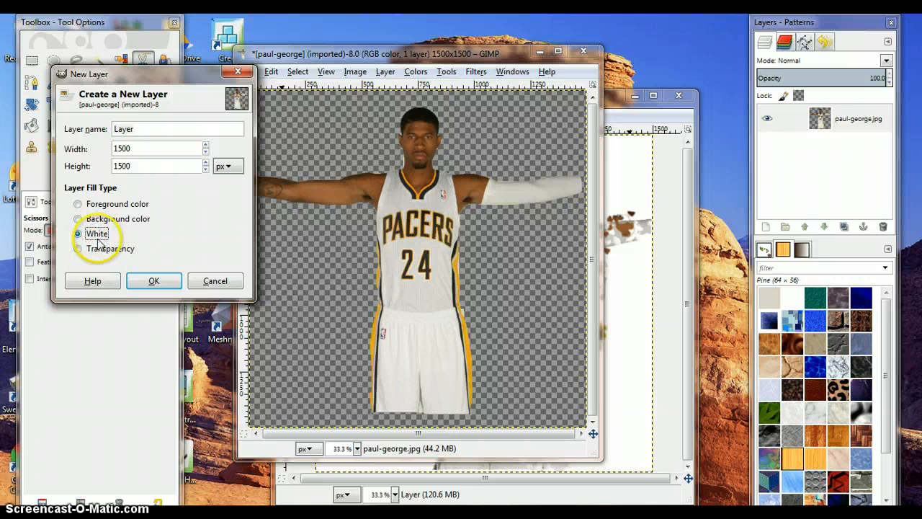
left_click(153, 281)
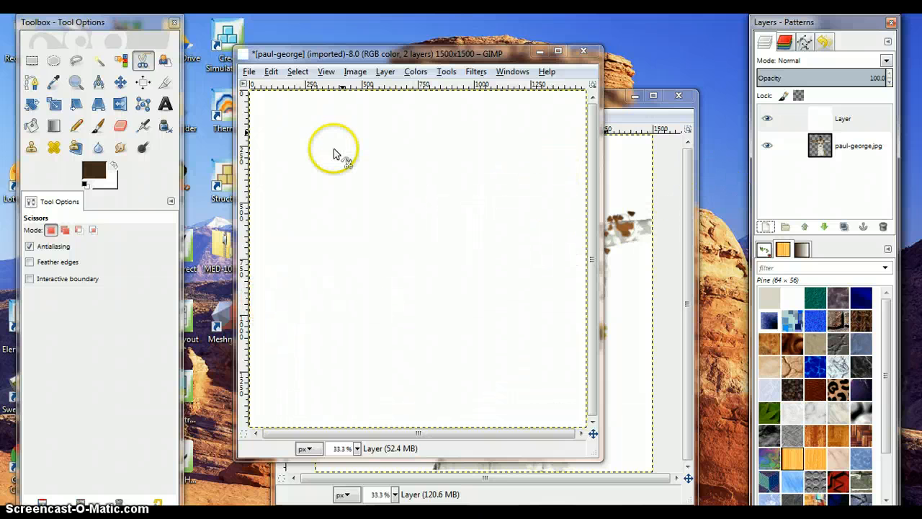
- Lower the white layer beneath paul-george.jpg and raise it back above that layer
left_click(850, 124)
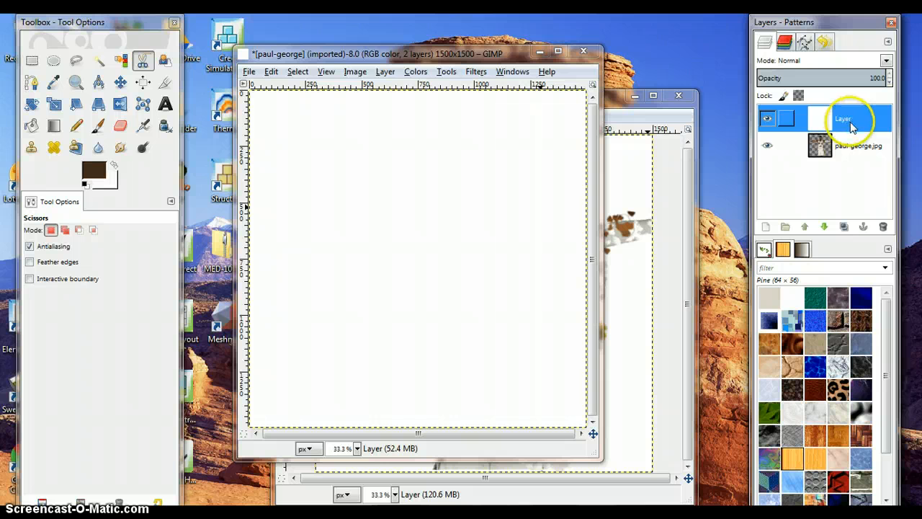
left_click(826, 228)
left_click(805, 228)
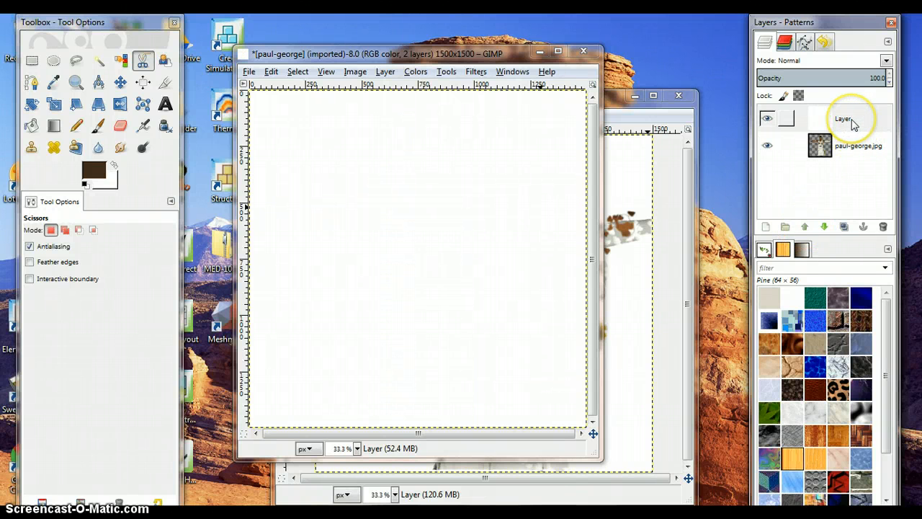
- Lower the white layer beneath paul-george.jpg and duplicate the paul-george.jpg layer
left_click_drag(853, 124, 844, 169)
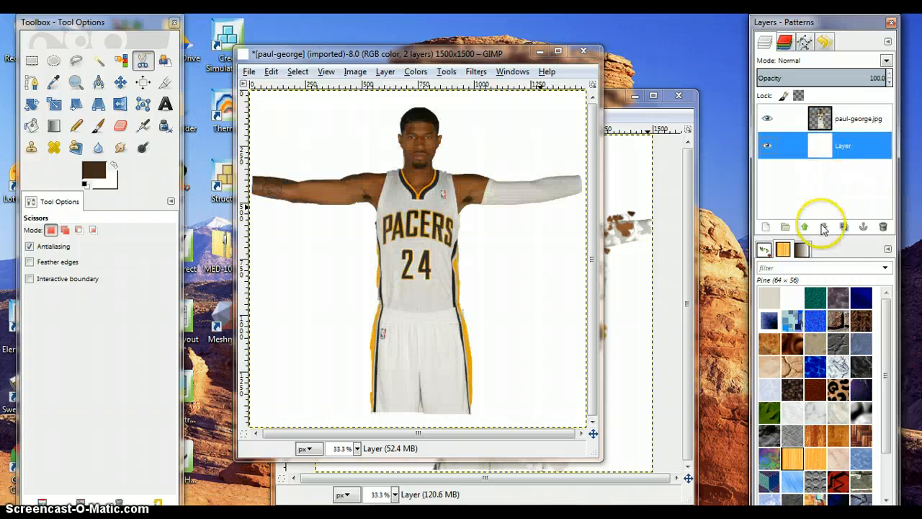
left_click_drag(828, 120, 850, 118)
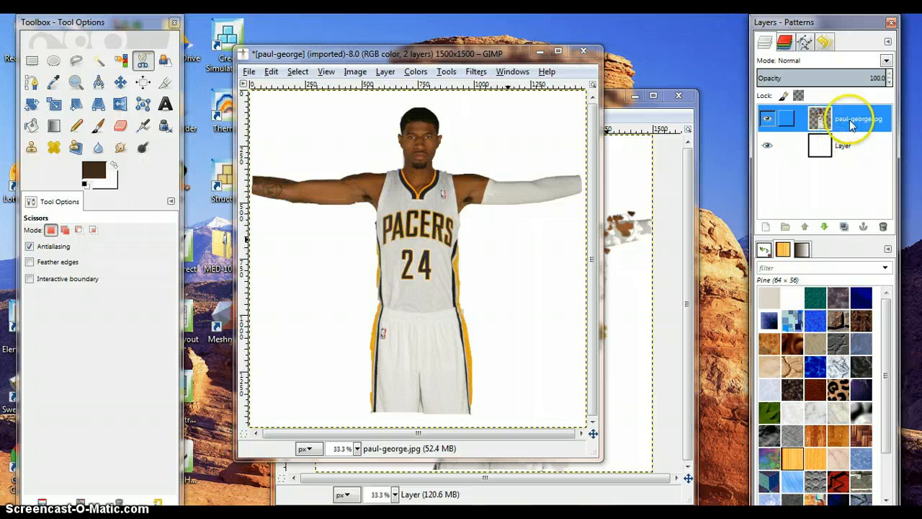
left_click(845, 227)
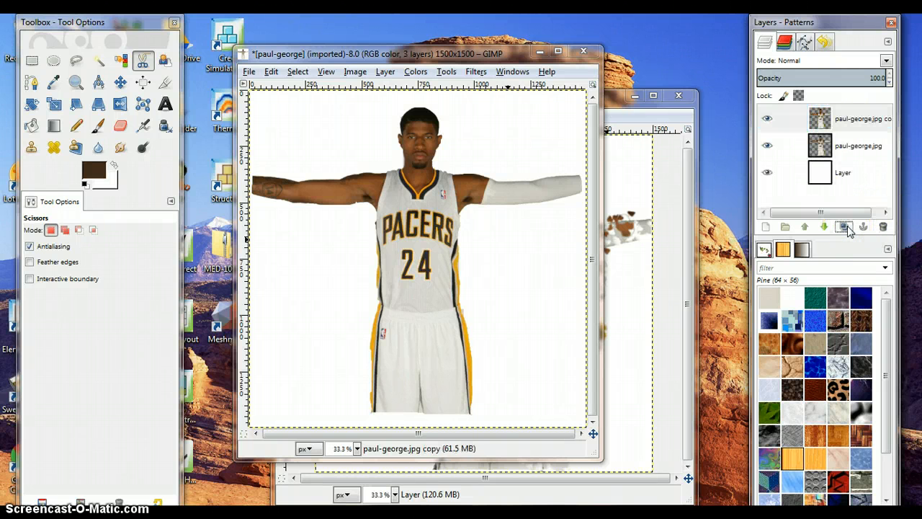
- Select the player's outline on the paul-george.jpg copy layer using Alpha to Selection
left_click(859, 124)
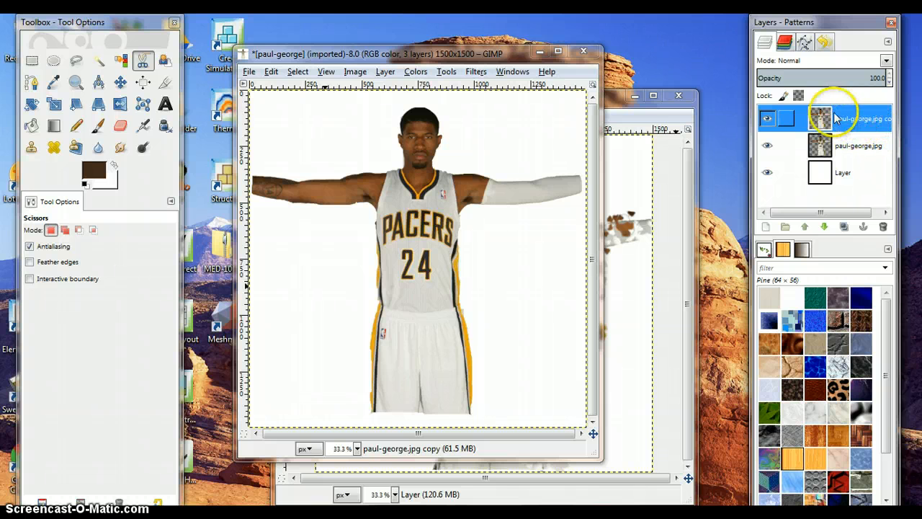
right_click(856, 124)
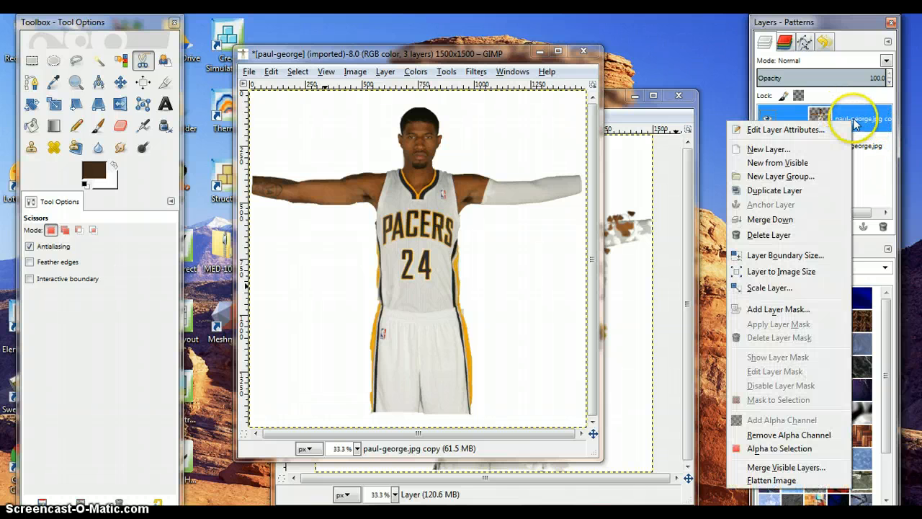
left_click(867, 122)
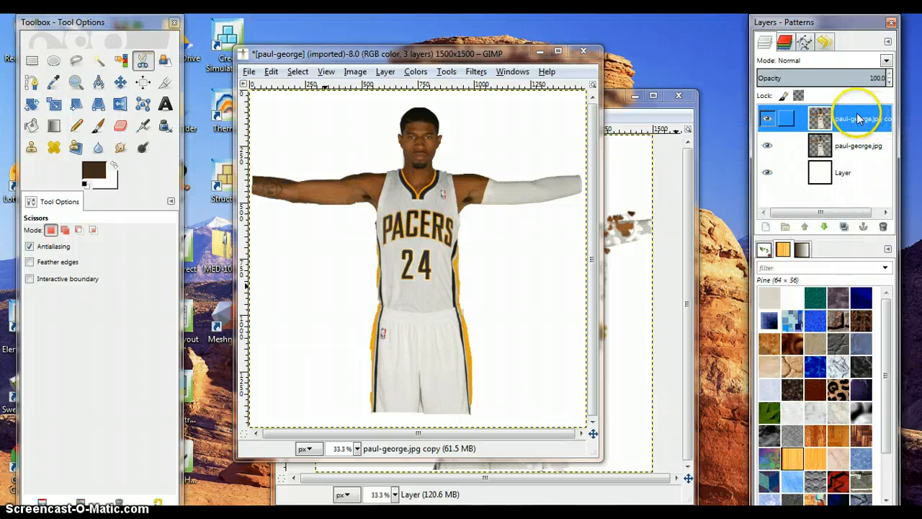
right_click(861, 121)
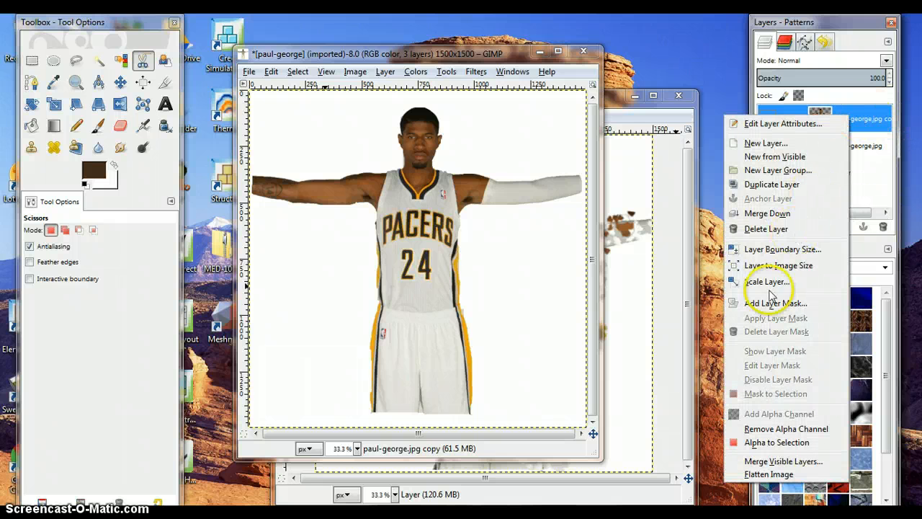
left_click(757, 445)
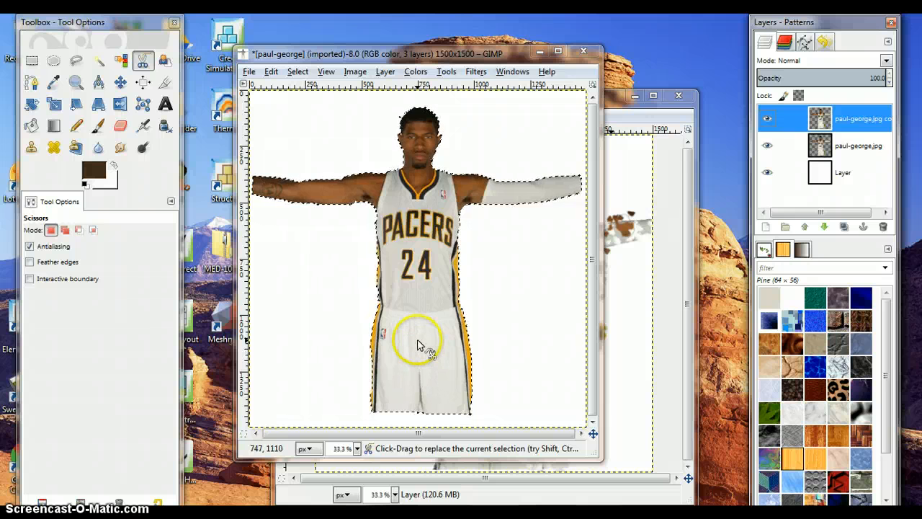
- Scale the selected player on the copy layer to about 2424 × 1635 px, offset toward the original's gloved arm, and anchor the floating selection
left_click(54, 105)
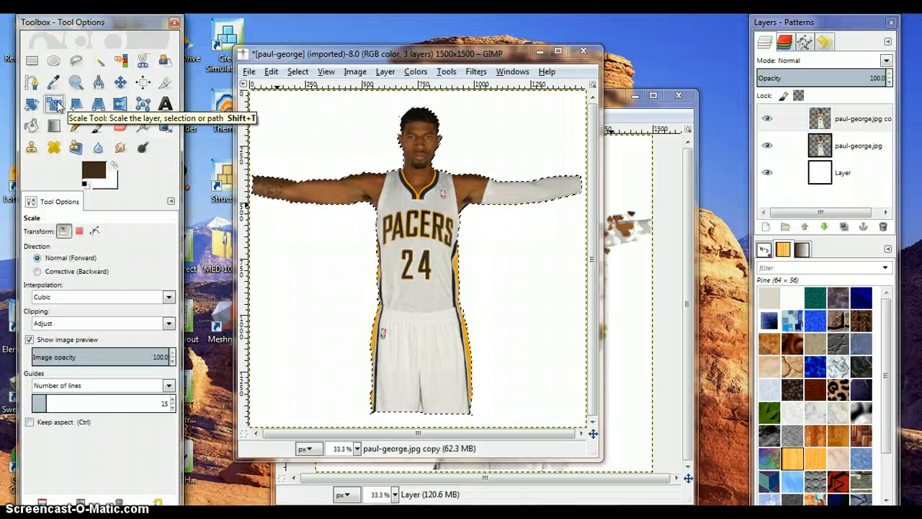
left_click(415, 269)
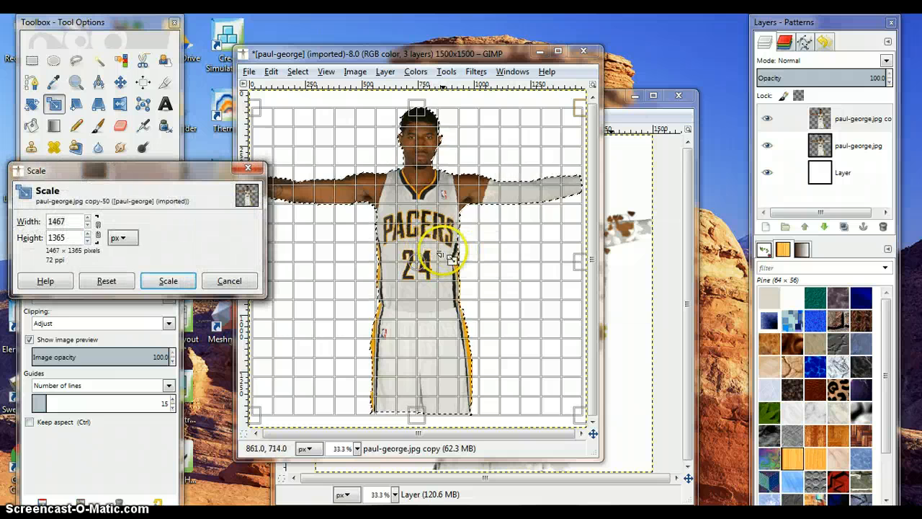
left_click_drag(450, 258, 613, 257)
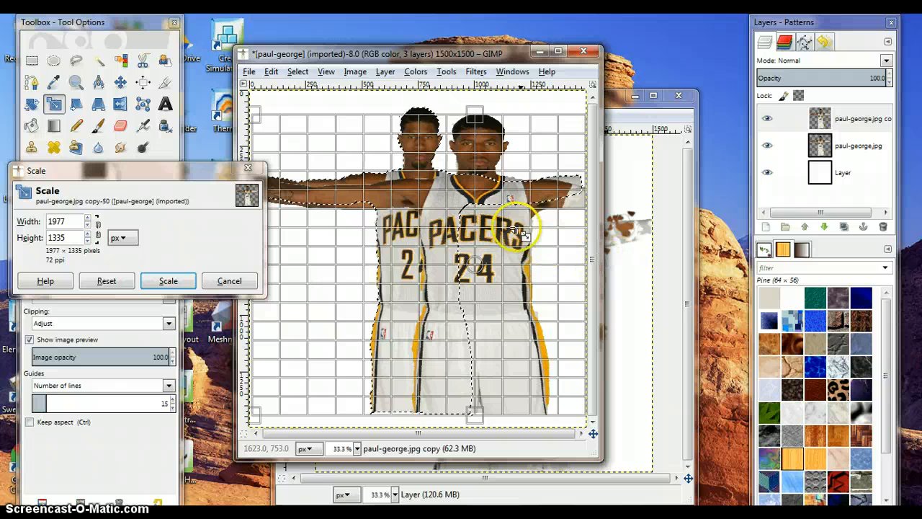
left_click_drag(494, 127, 494, 113)
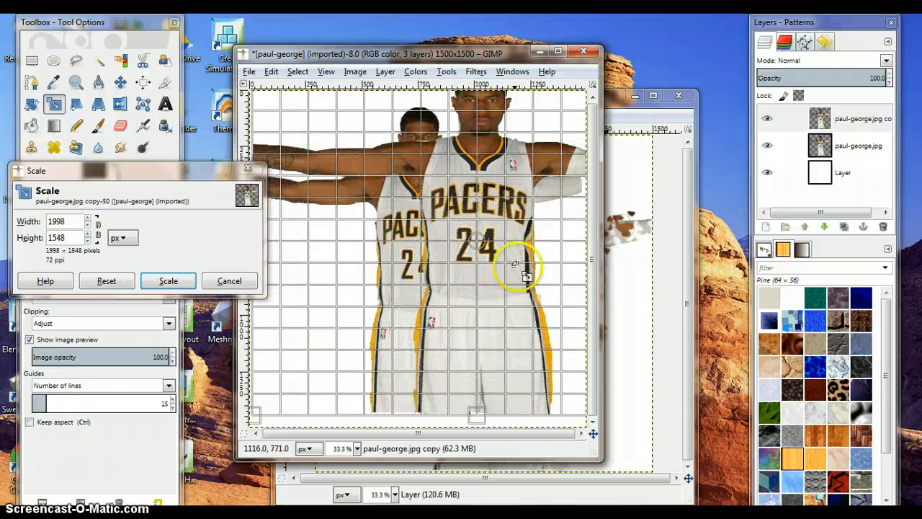
left_click_drag(552, 280, 570, 284)
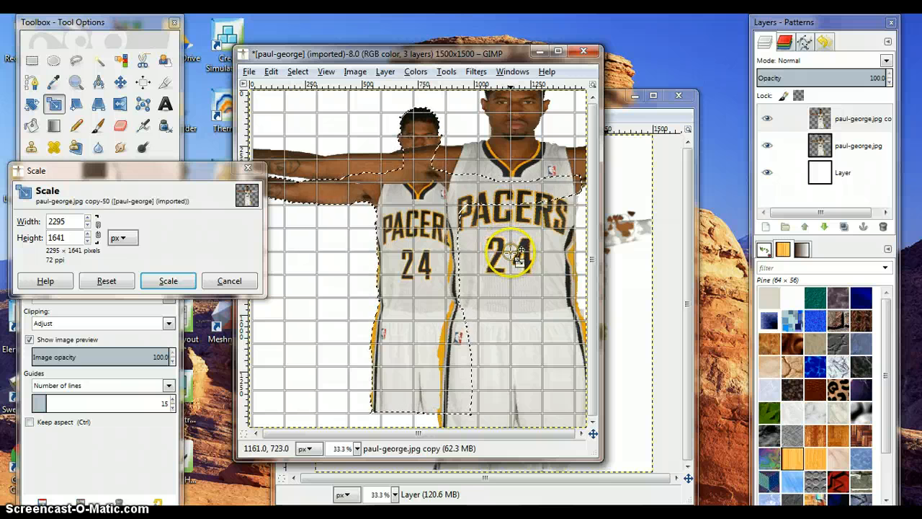
left_click_drag(513, 253, 475, 289)
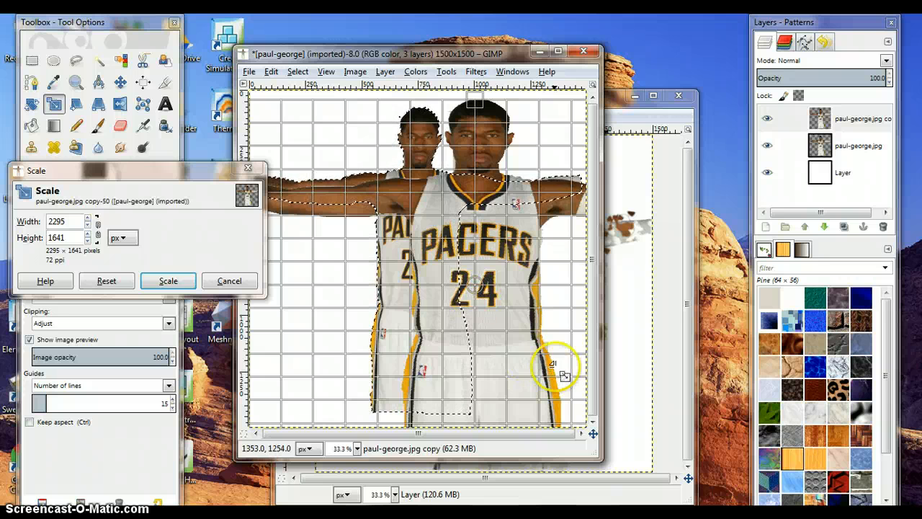
left_click_drag(533, 276, 562, 277)
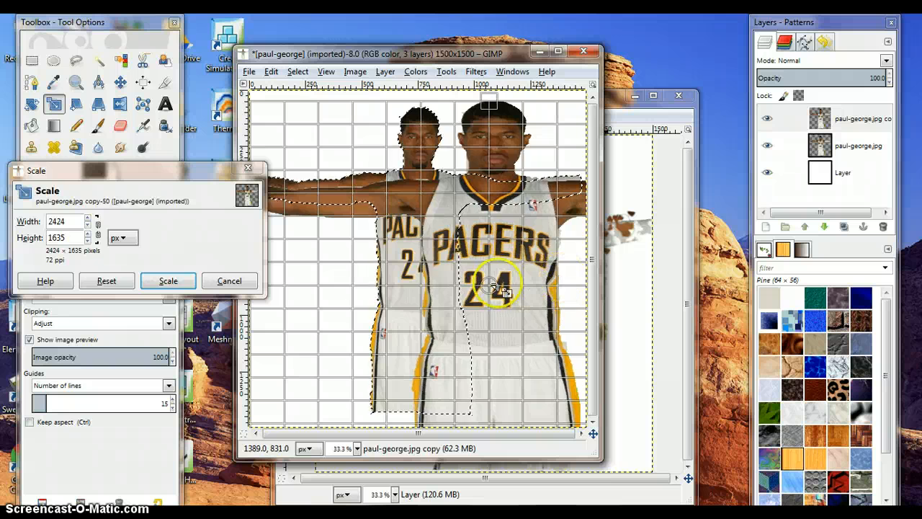
left_click_drag(490, 284, 468, 283)
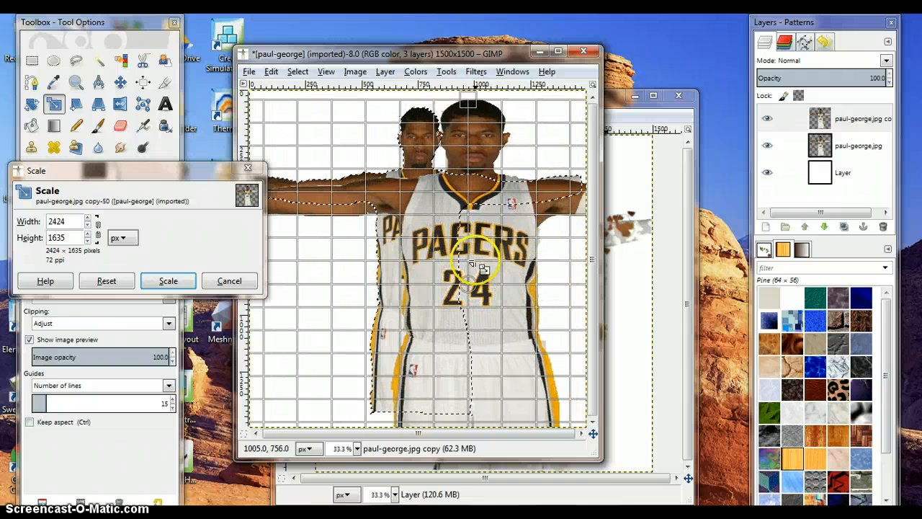
left_click(169, 282)
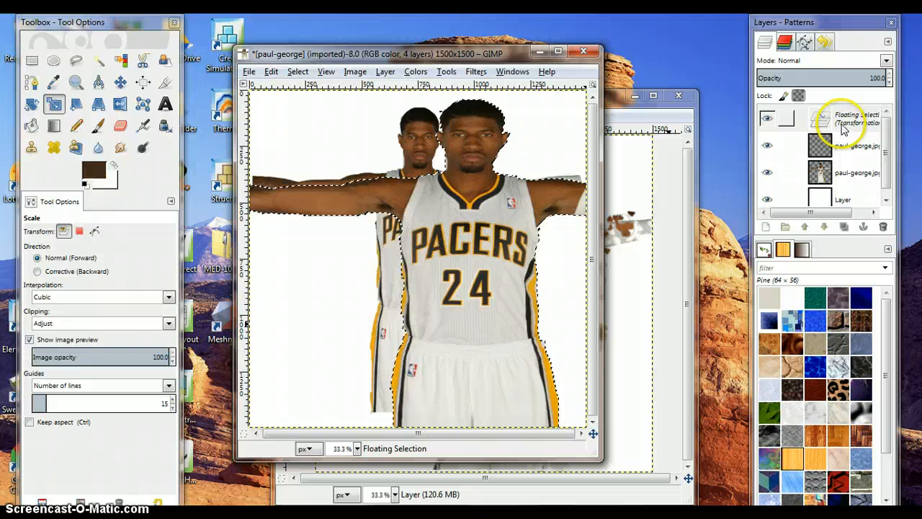
left_click(490, 186)
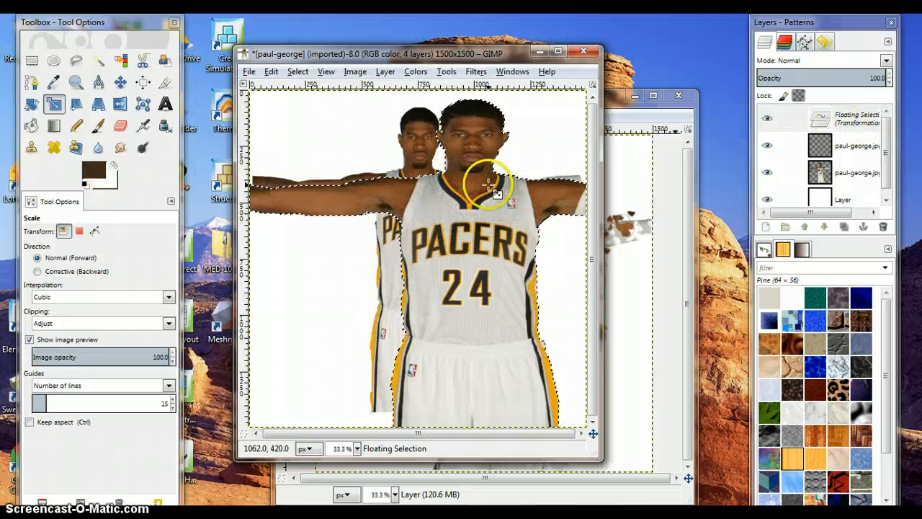
left_click(864, 228)
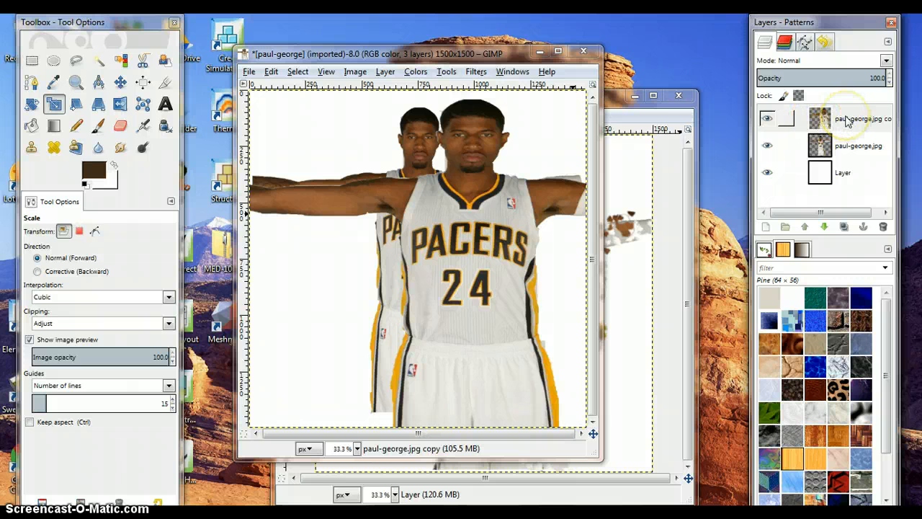
- Add a layer mask initialized to Black (full transparency) to the enlarged paul-george.jpg copy layer
right_click(849, 122)
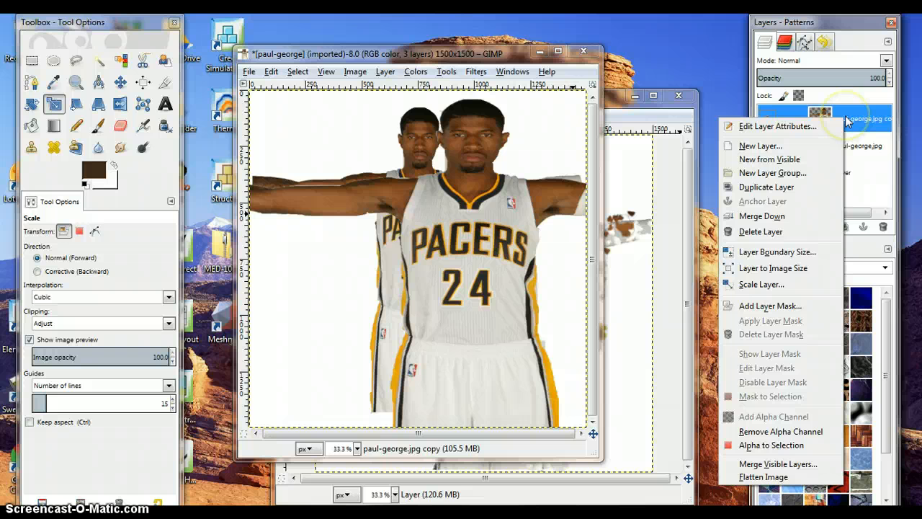
left_click(770, 306)
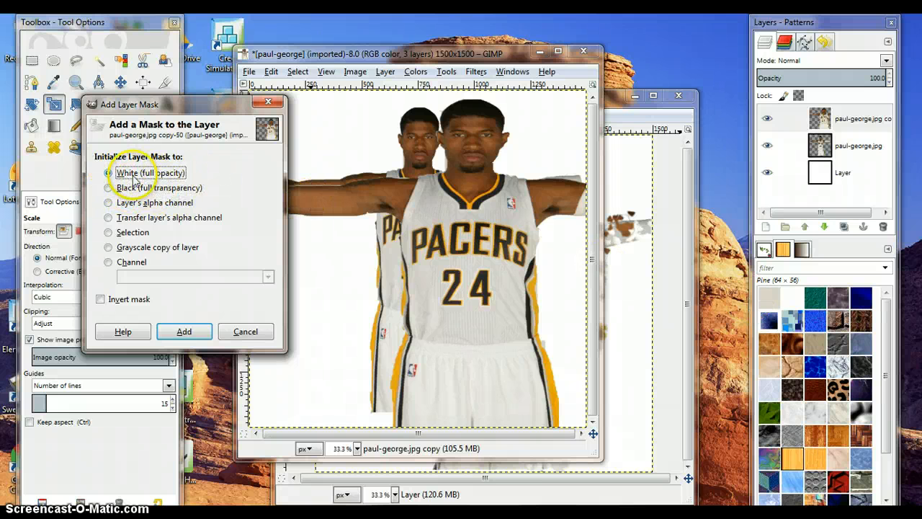
left_click(109, 187)
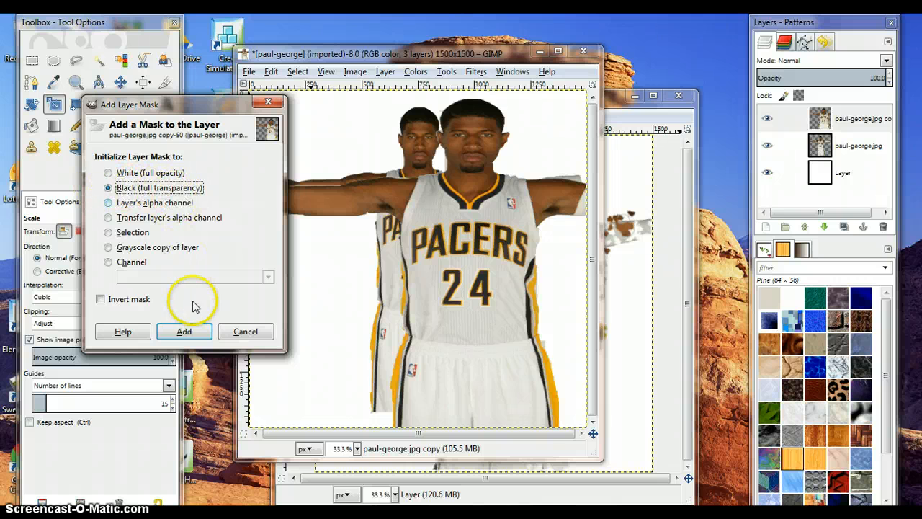
left_click(184, 332)
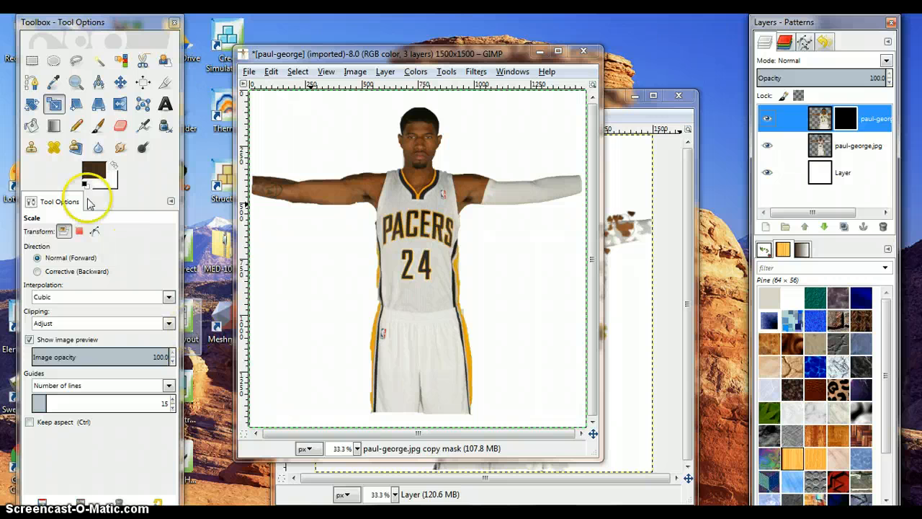
- Set the foreground color to black (000000)
left_click(94, 170)
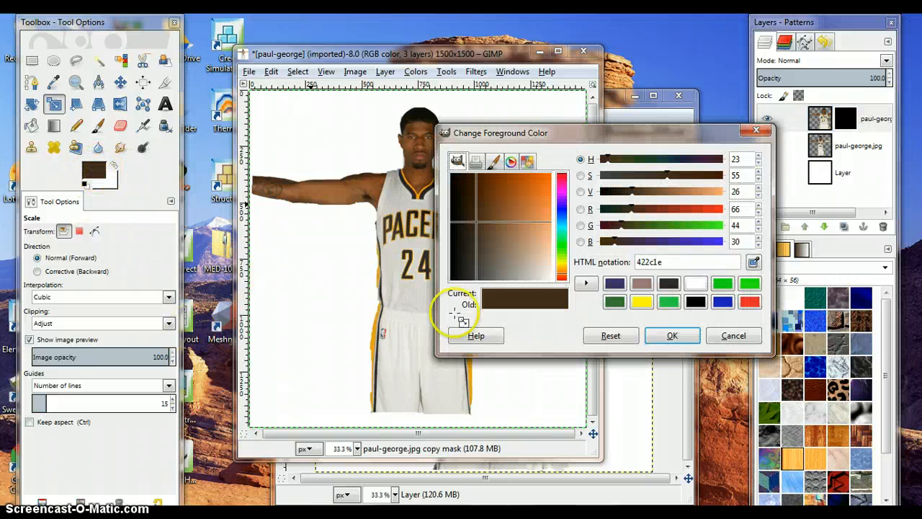
left_click(694, 303)
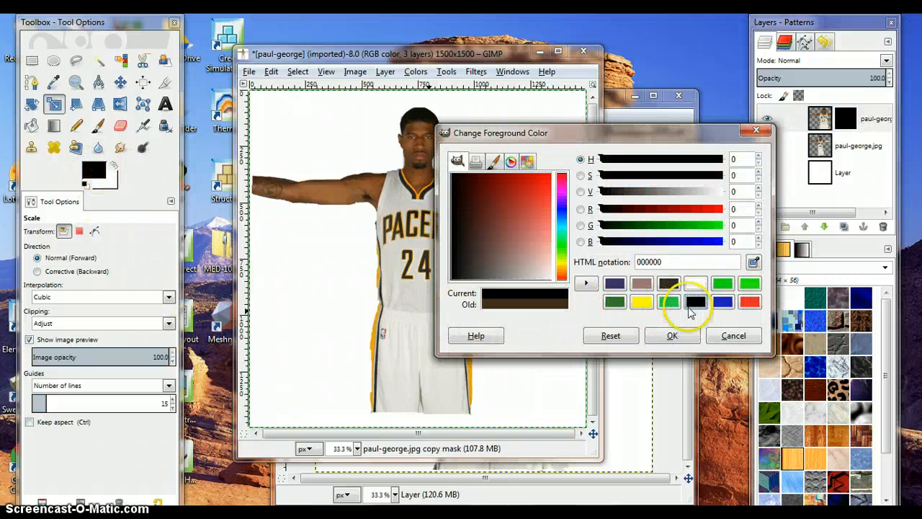
left_click(663, 337)
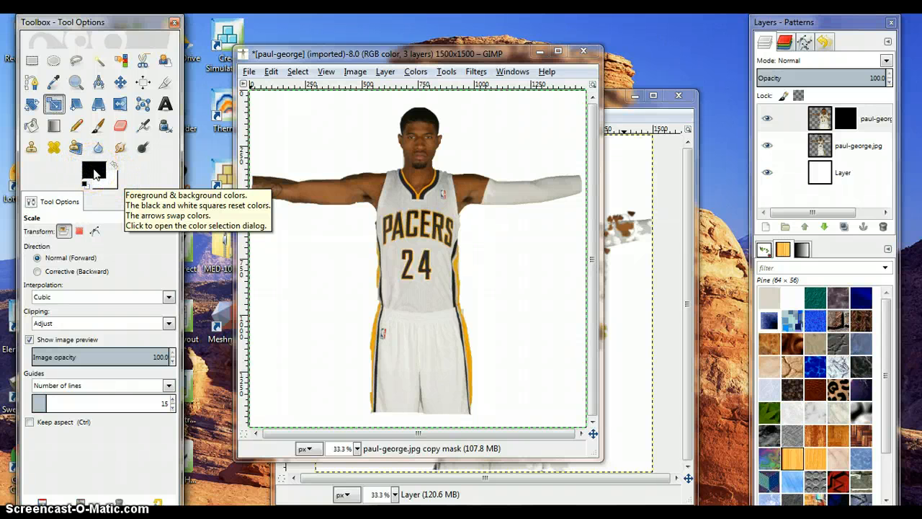
- Set up the Eraser tool with the Vine brush at size 200
left_click(120, 127)
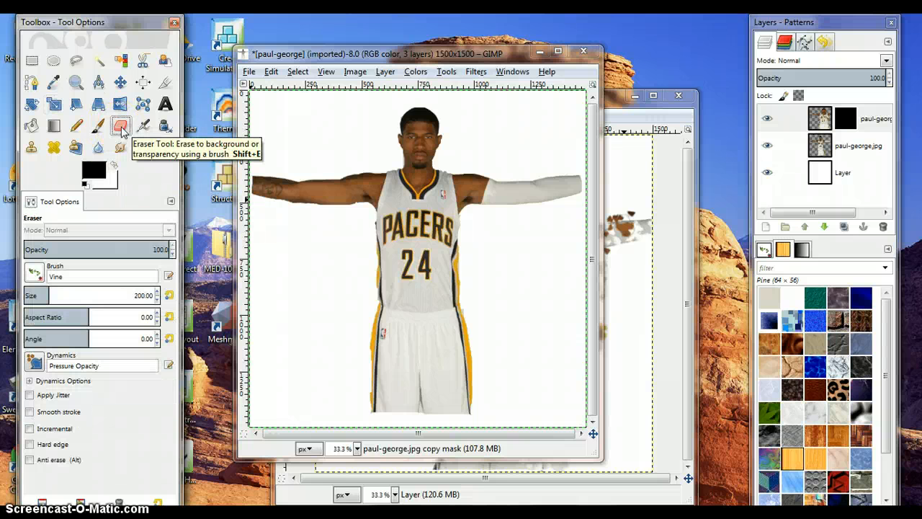
left_click(36, 273)
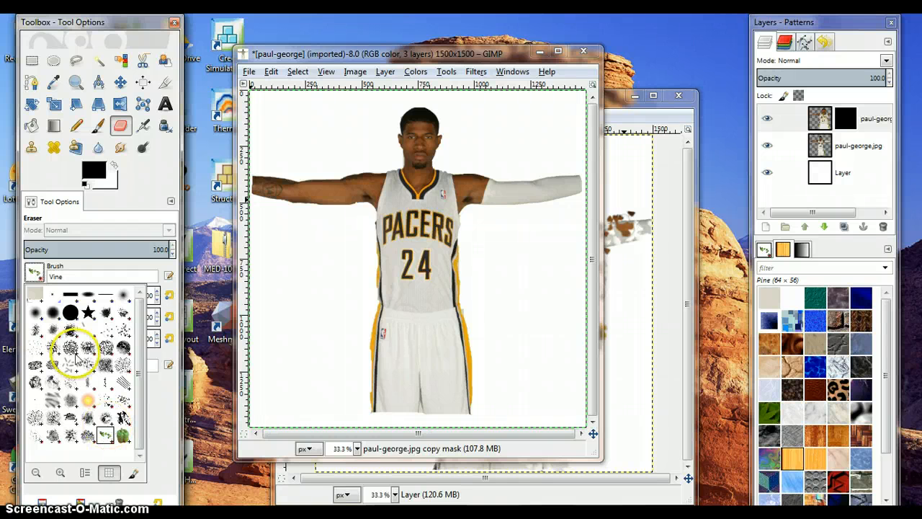
left_click(34, 271)
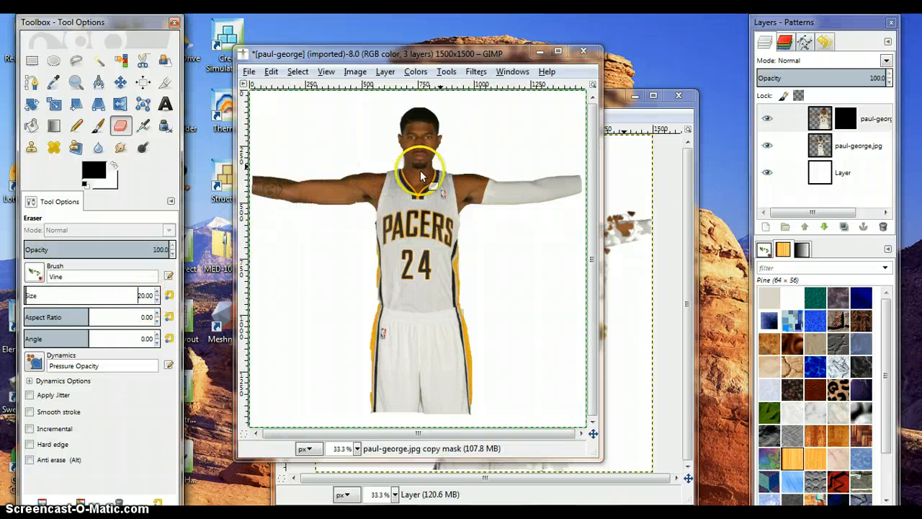
left_click(145, 297)
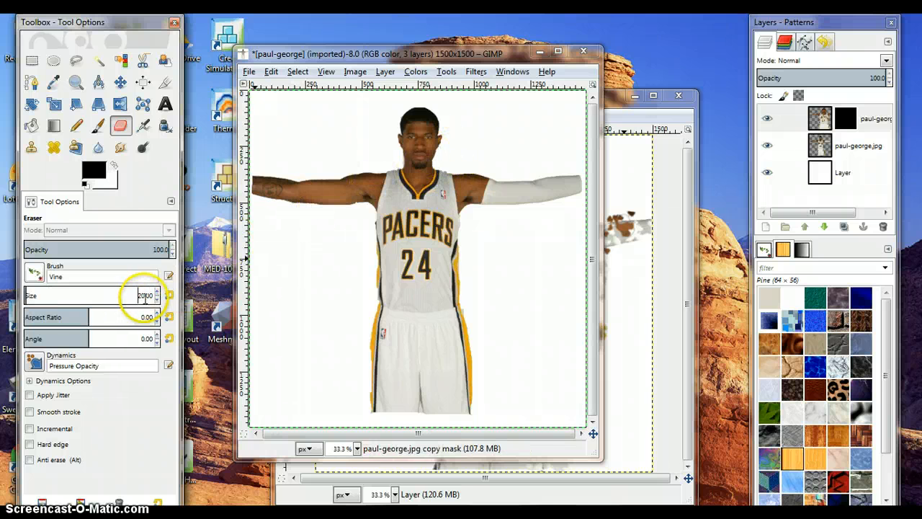
triple_click(146, 296)
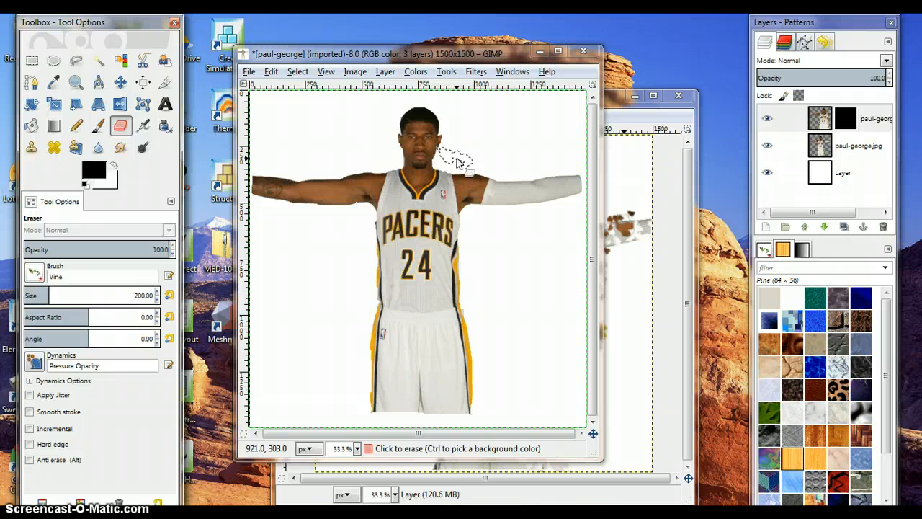
- Erase scattered Vine brush patches from the paul-george.jpg layer along the player's head, white-sleeved arm, torso and shorts on that side
left_click(853, 147)
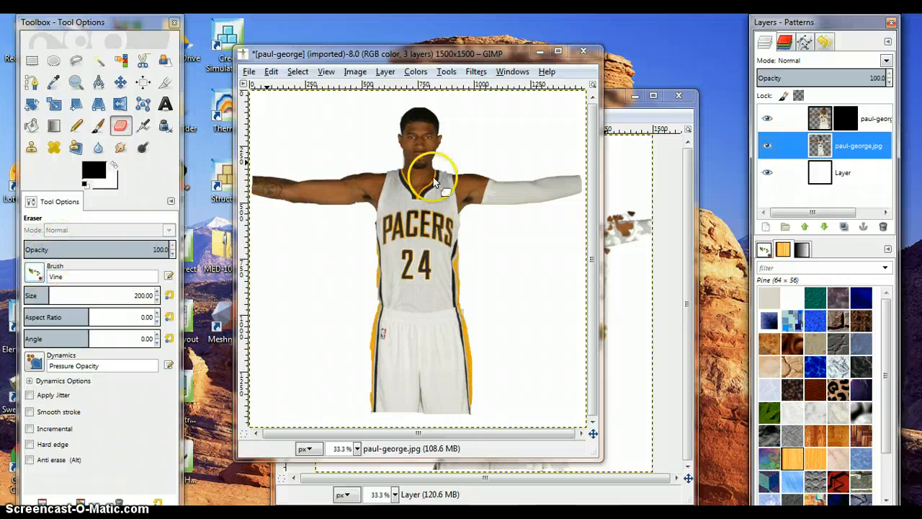
left_click(445, 129)
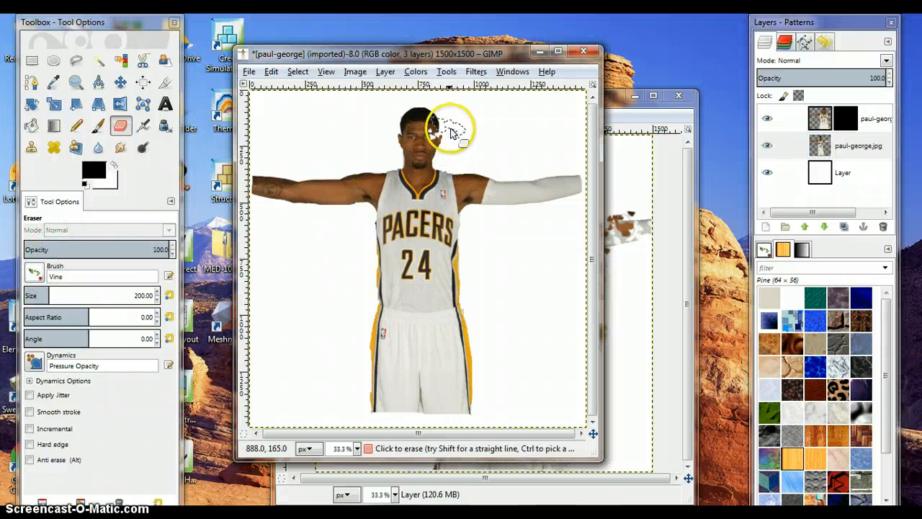
left_click_drag(443, 124, 446, 121)
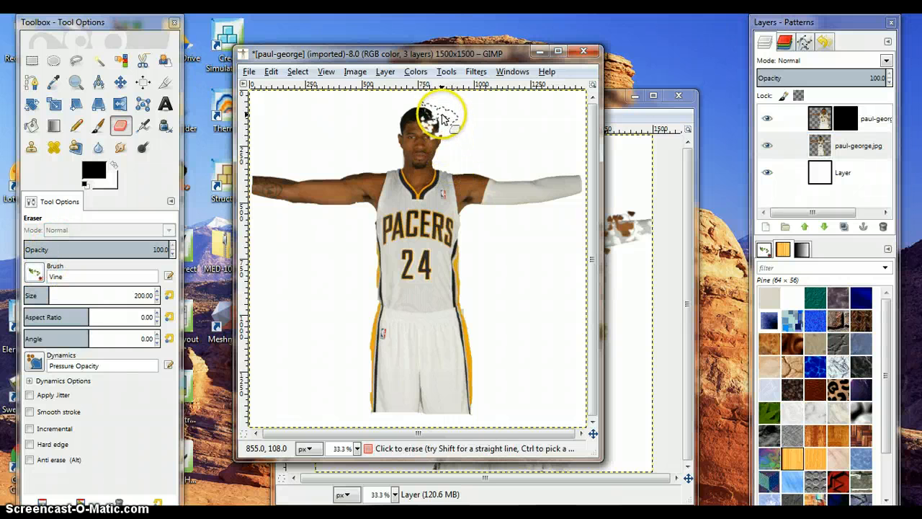
mouse_move(449, 157)
left_mouse_down()
mouse_move(431, 149)
mouse_move(434, 170)
mouse_move(473, 179)
mouse_move(464, 207)
mouse_move(529, 206)
mouse_move(511, 194)
mouse_move(580, 191)
mouse_move(550, 205)
mouse_move(544, 185)
mouse_move(525, 196)
mouse_move(459, 190)
mouse_move(448, 258)
mouse_move(454, 289)
mouse_move(454, 217)
mouse_move(454, 297)
mouse_move(468, 353)
mouse_move(455, 378)
mouse_move(461, 395)
mouse_move(454, 326)
mouse_move(427, 248)
mouse_move(461, 181)
mouse_move(474, 177)
mouse_move(460, 346)
mouse_move(473, 374)
mouse_move(466, 391)
mouse_move(425, 344)
mouse_move(440, 303)
mouse_move(437, 182)
mouse_move(425, 141)
mouse_move(633, 169)
mouse_move(579, 196)
left_mouse_up()
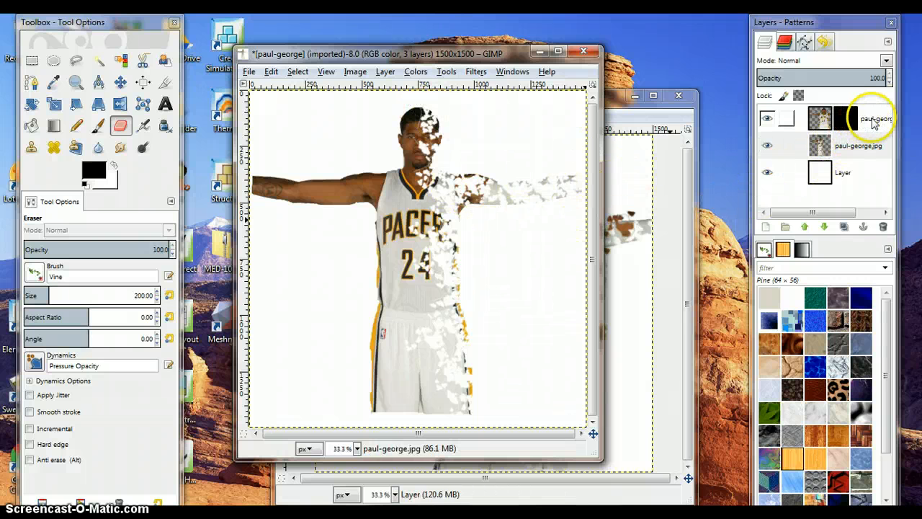
- Erase the copy layer's black mask with Vine brush patches to reveal scattered fragments beside the head, arm, torso and shorts
left_click(847, 121)
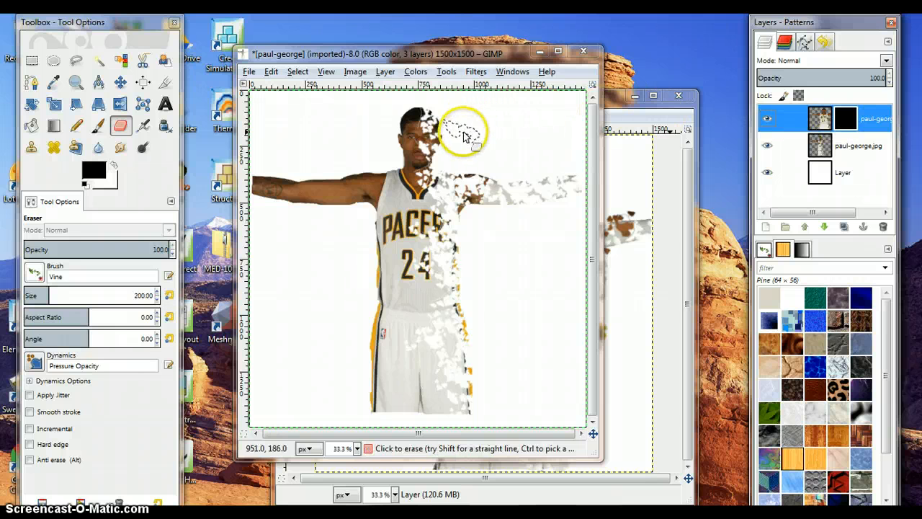
mouse_move(468, 129)
left_mouse_down()
mouse_move(457, 150)
mouse_move(461, 173)
mouse_move(505, 191)
mouse_move(530, 169)
mouse_move(499, 164)
mouse_move(547, 139)
mouse_move(534, 179)
mouse_move(498, 214)
mouse_move(501, 262)
mouse_move(475, 266)
mouse_move(472, 233)
mouse_move(499, 214)
left_mouse_up()
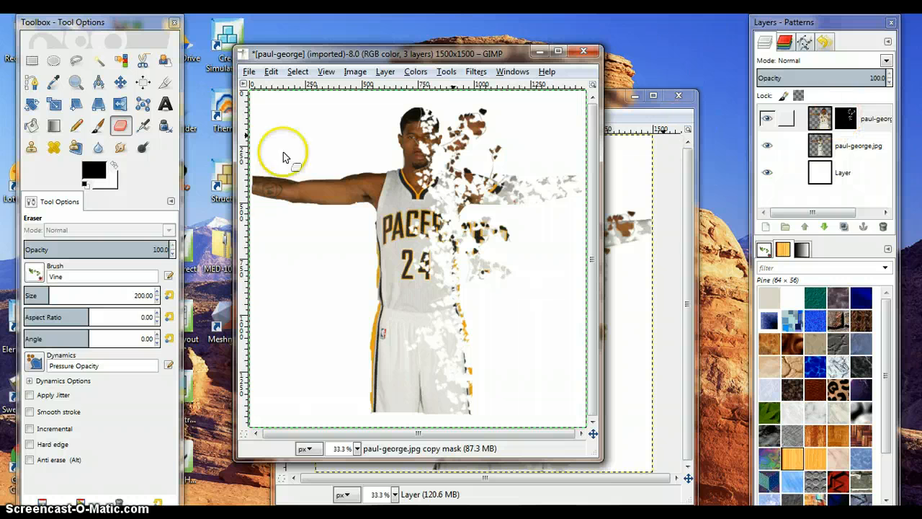
left_click(823, 120)
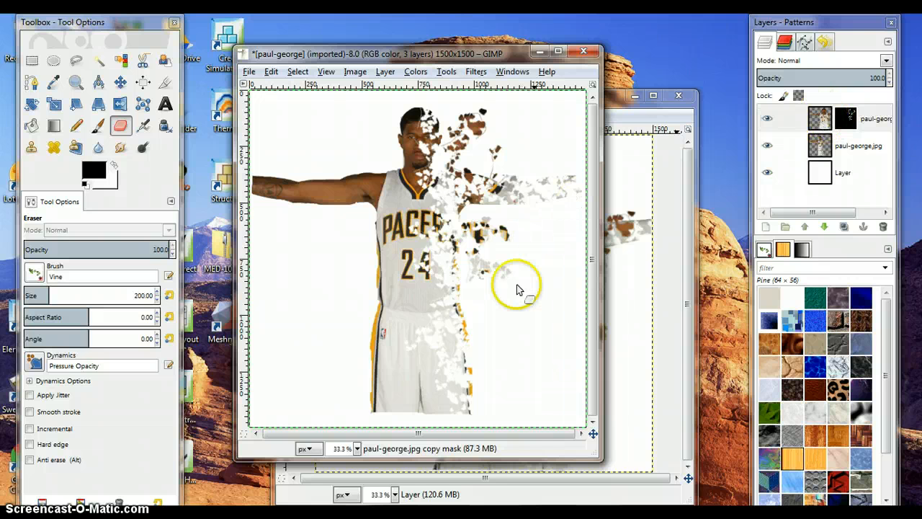
mouse_move(516, 286)
left_mouse_down()
mouse_move(493, 316)
mouse_move(463, 293)
mouse_move(472, 353)
mouse_move(503, 393)
mouse_move(492, 407)
mouse_move(515, 372)
mouse_move(535, 281)
mouse_move(555, 246)
mouse_move(524, 226)
mouse_move(554, 256)
mouse_move(535, 345)
mouse_move(541, 321)
mouse_move(515, 247)
mouse_move(508, 265)
mouse_move(495, 216)
mouse_move(507, 207)
mouse_move(487, 152)
mouse_move(499, 121)
mouse_move(453, 99)
mouse_move(498, 95)
mouse_move(524, 115)
mouse_move(497, 165)
mouse_move(477, 160)
mouse_move(581, 189)
mouse_move(536, 193)
mouse_move(405, 158)
mouse_move(430, 152)
mouse_move(445, 116)
mouse_move(415, 153)
mouse_move(424, 164)
mouse_move(433, 144)
mouse_move(445, 146)
mouse_move(428, 148)
mouse_move(421, 173)
mouse_move(453, 214)
mouse_move(490, 214)
mouse_move(543, 251)
mouse_move(486, 305)
mouse_move(521, 296)
mouse_move(502, 278)
mouse_move(552, 252)
left_mouse_up()
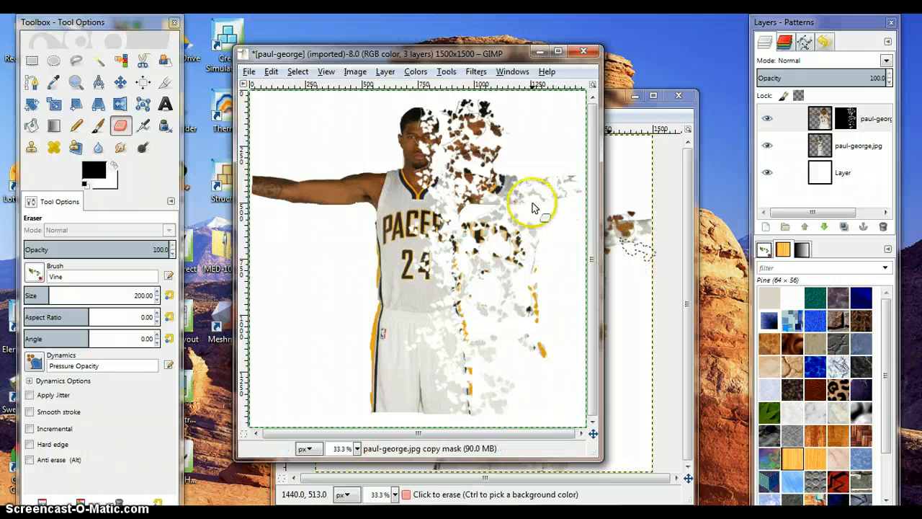
mouse_move(564, 164)
left_mouse_down()
mouse_move(559, 250)
mouse_move(559, 221)
mouse_move(572, 207)
mouse_move(552, 230)
mouse_move(501, 209)
mouse_move(524, 215)
mouse_move(520, 173)
mouse_move(563, 175)
mouse_move(482, 217)
mouse_move(549, 322)
mouse_move(512, 297)
mouse_move(536, 409)
mouse_move(600, 433)
left_mouse_up()
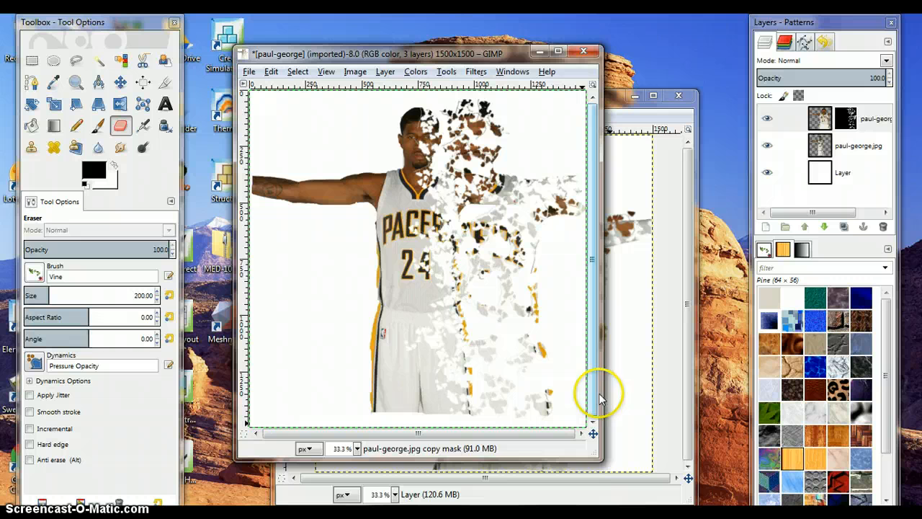
- Apply a Gaussian Blur with a 5.0 px horizontal and vertical radius, RLE method, to the copy layer's mask
left_click(876, 122)
left_click(847, 118)
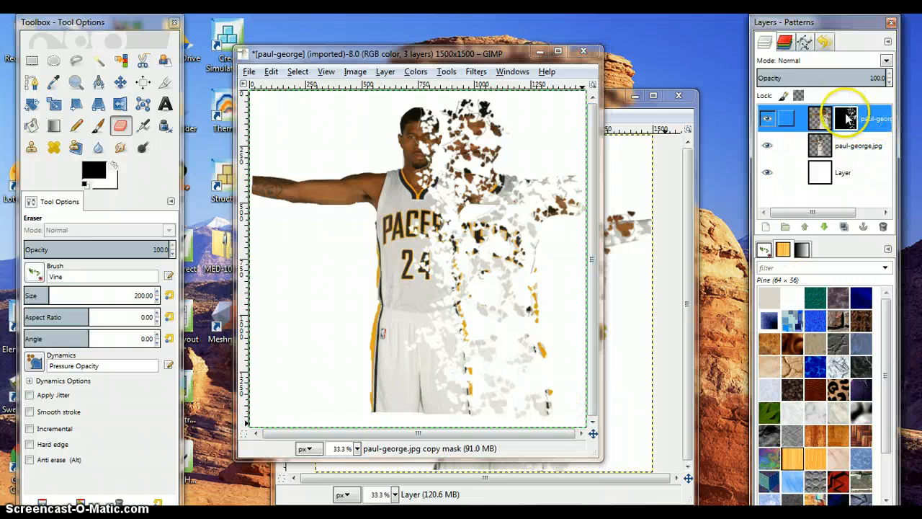
left_click(475, 71)
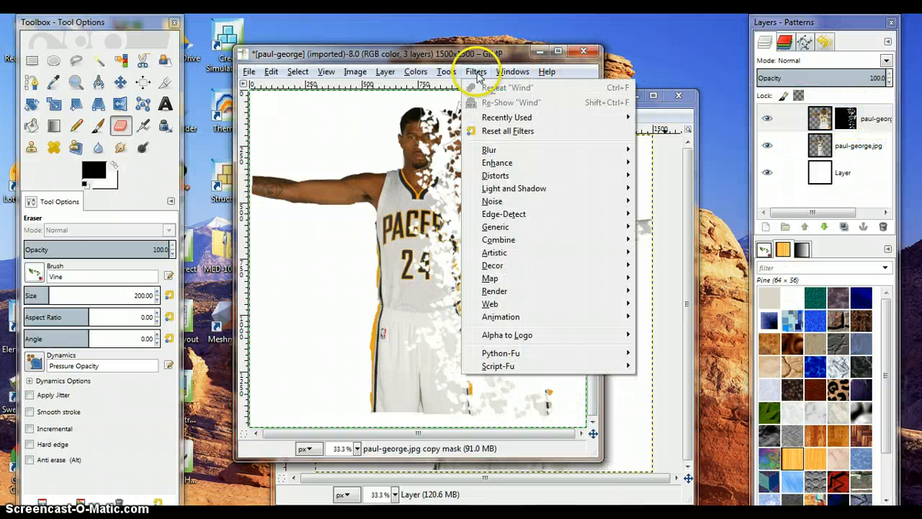
mouse_move(488, 149)
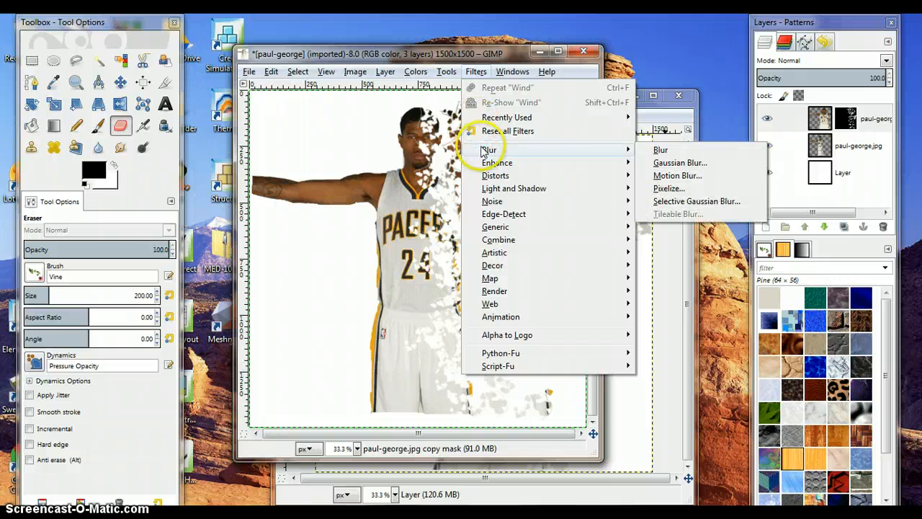
left_click(686, 165)
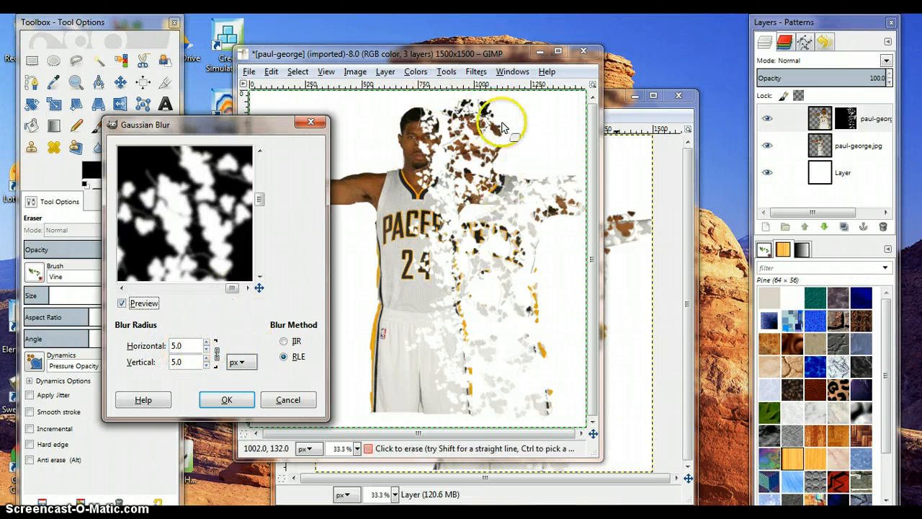
left_click(227, 400)
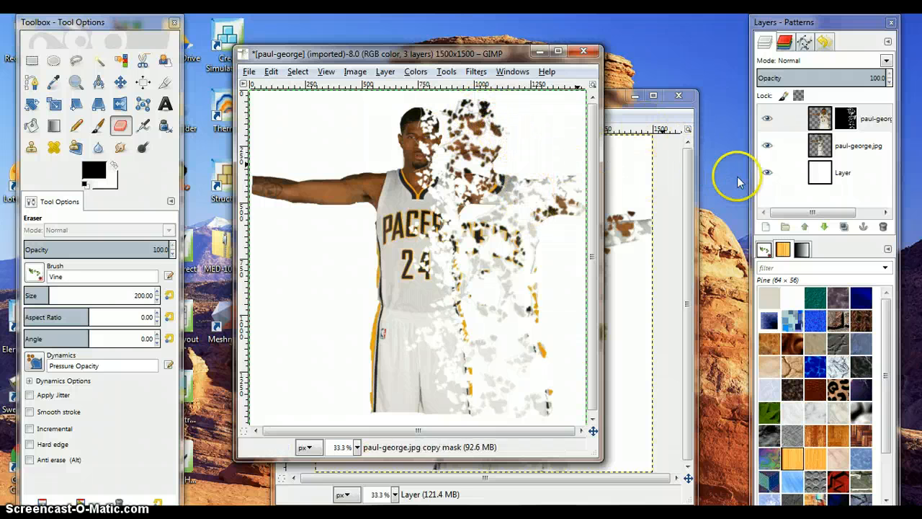
- Apply the Wind distortion to the paul-george.jpg layer with Wind style, Left direction, Leading edge and threshold 3
left_click(872, 153)
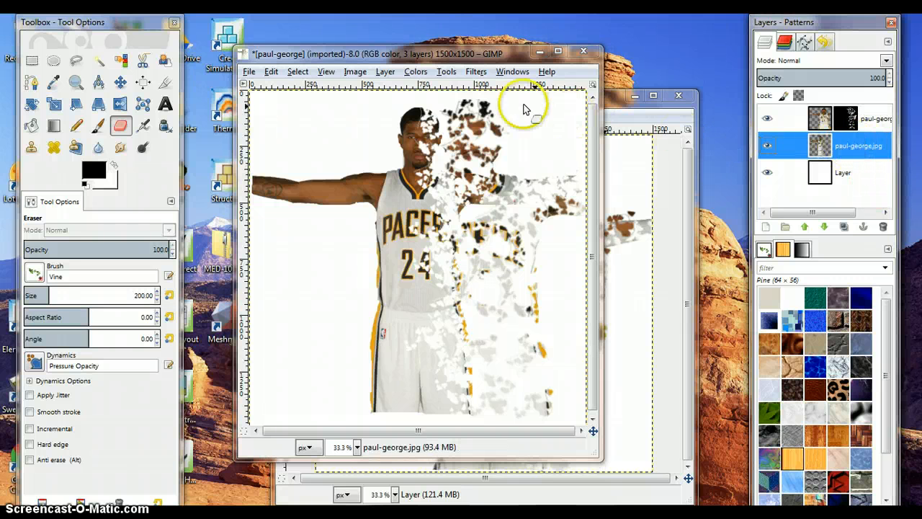
left_click(476, 72)
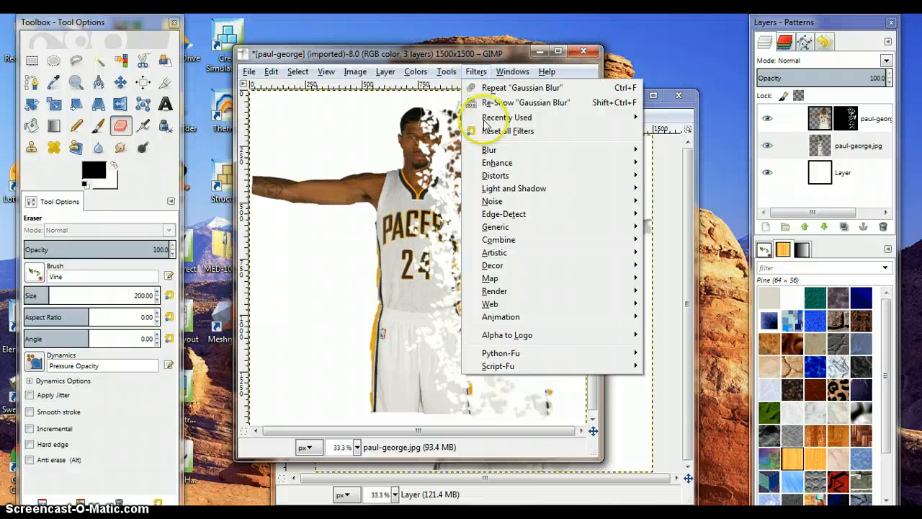
mouse_move(496, 177)
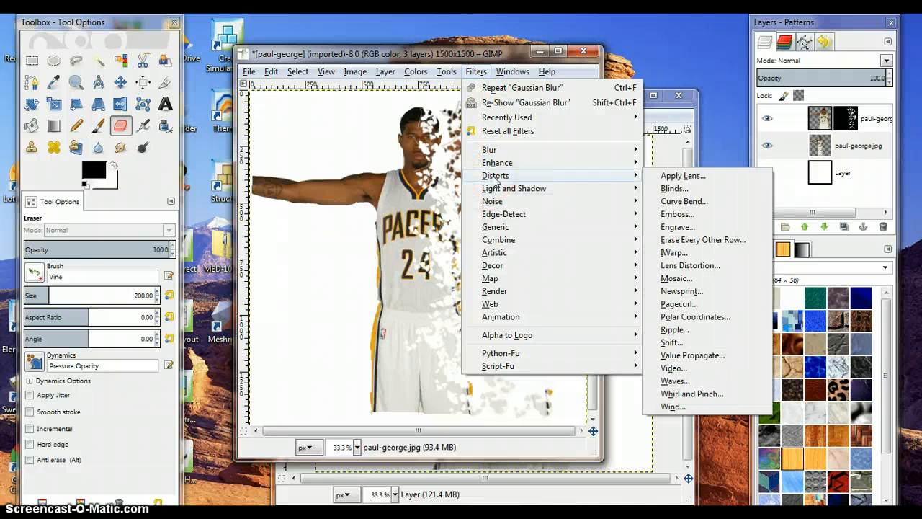
left_click(671, 408)
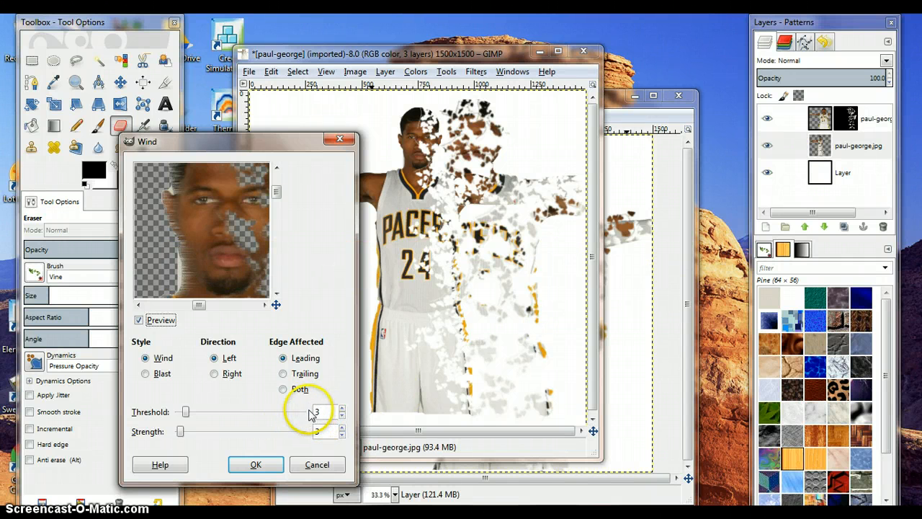
left_click(261, 465)
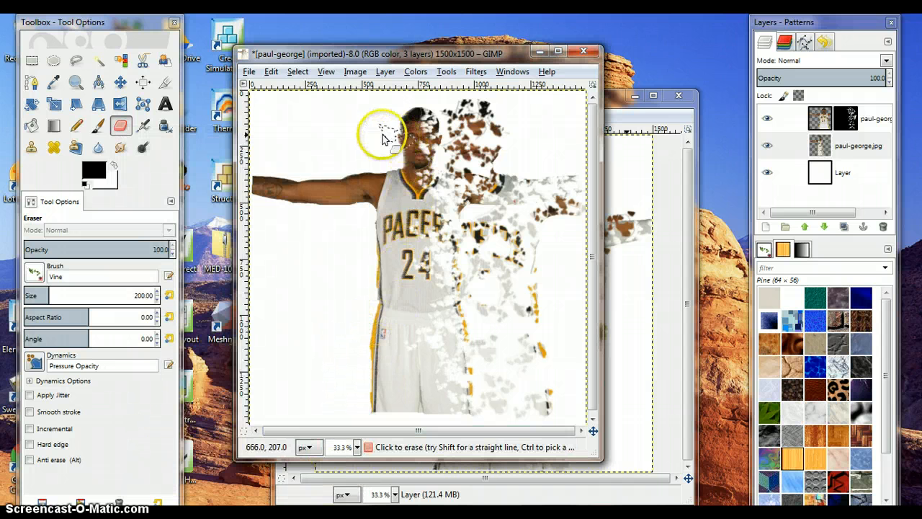
left_click_drag(385, 138, 475, 139)
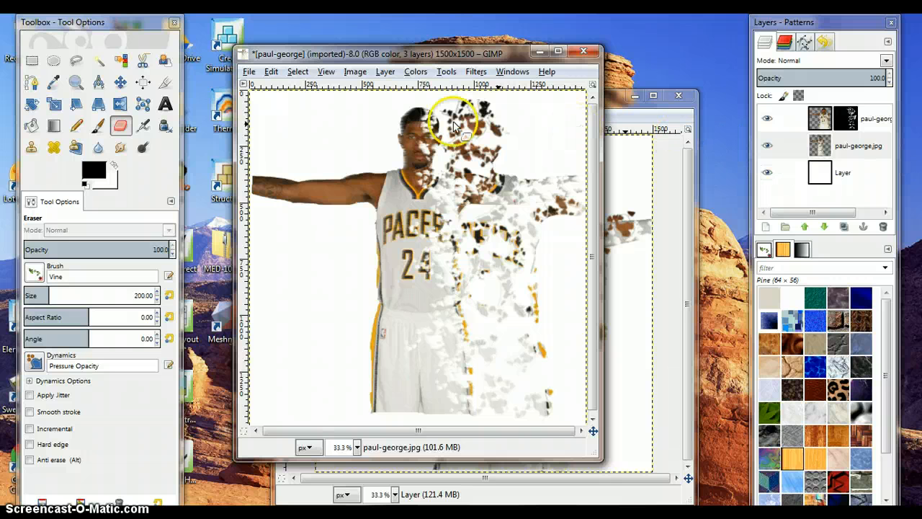
- Export the image as the JPEG file paul-george.jpg in My Pictures, replacing the existing file
left_click(249, 71)
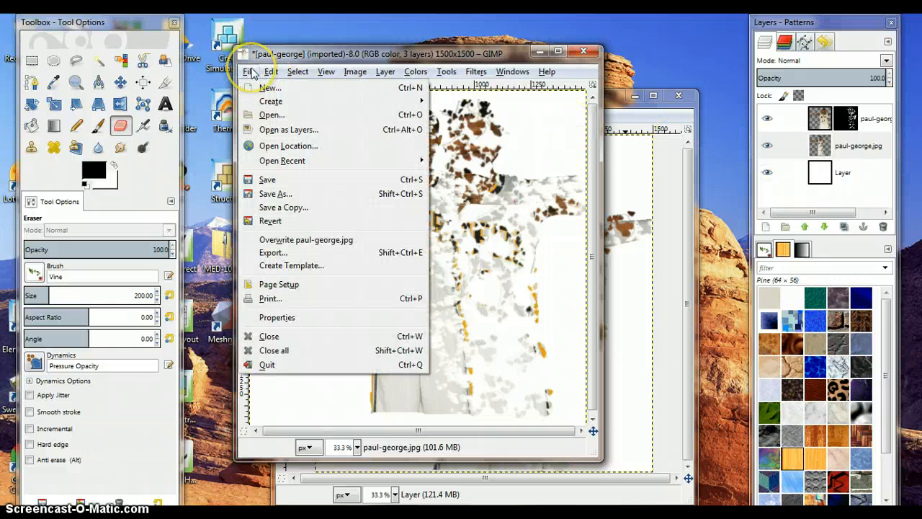
left_click(268, 251)
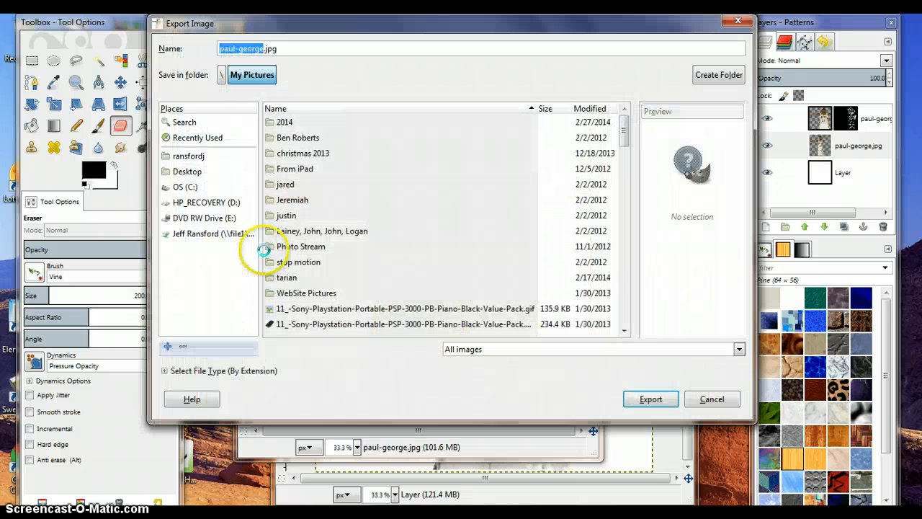
left_click(165, 371)
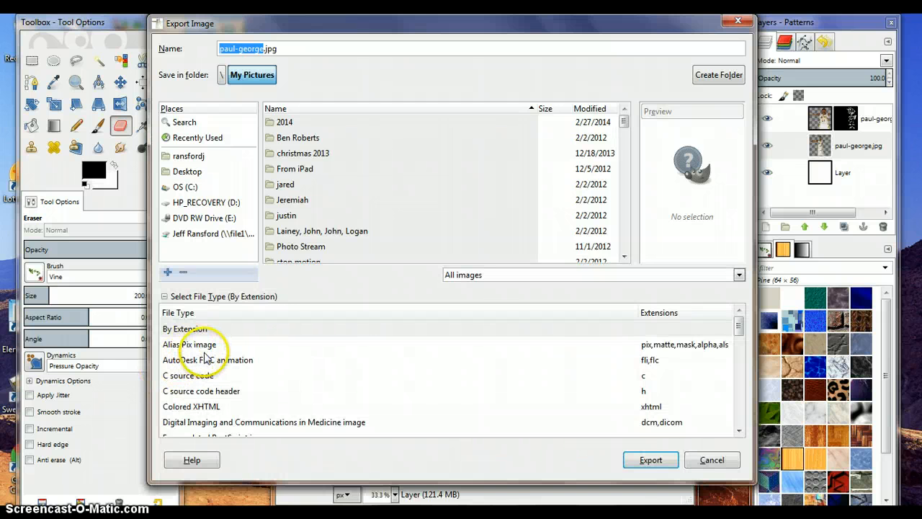
scroll(205, 358, "down", 5)
left_click(184, 401)
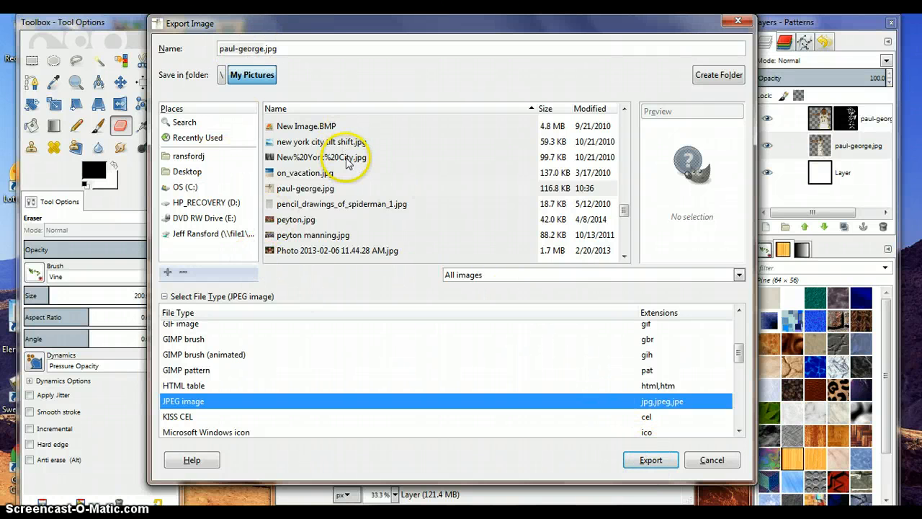
left_click(651, 461)
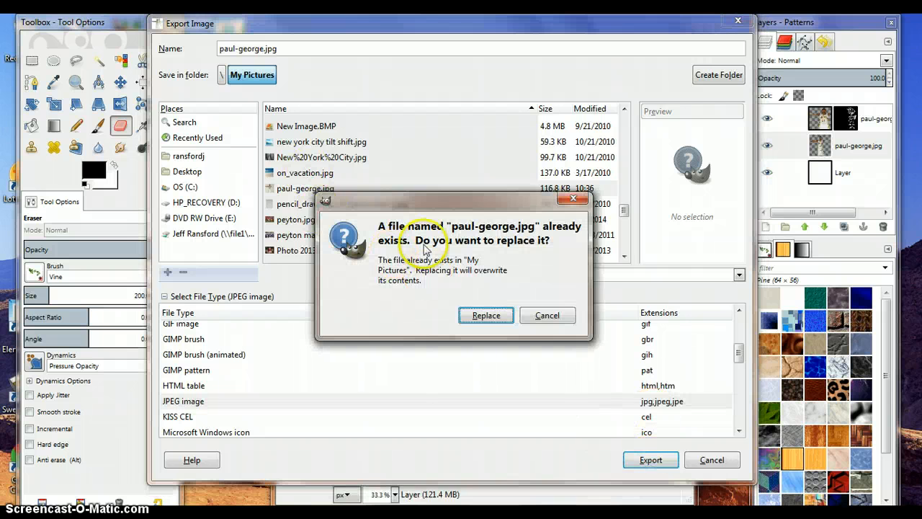
left_click(490, 317)
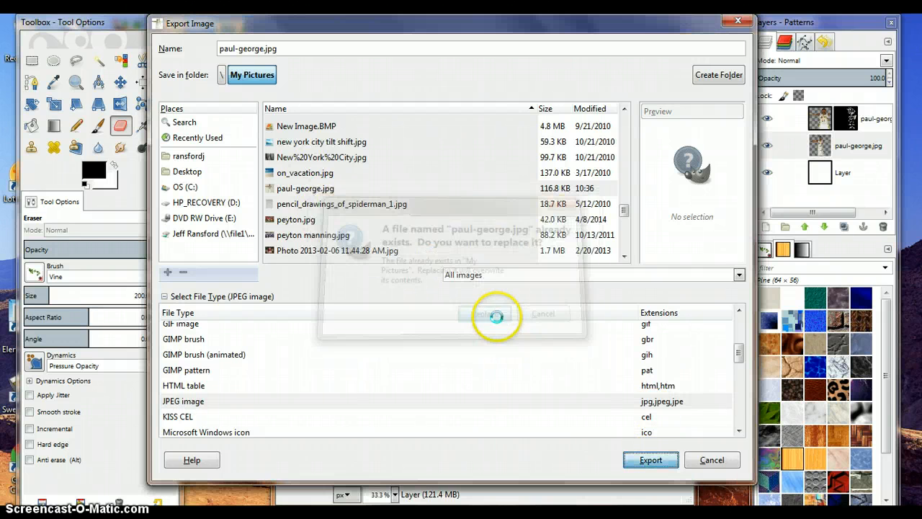